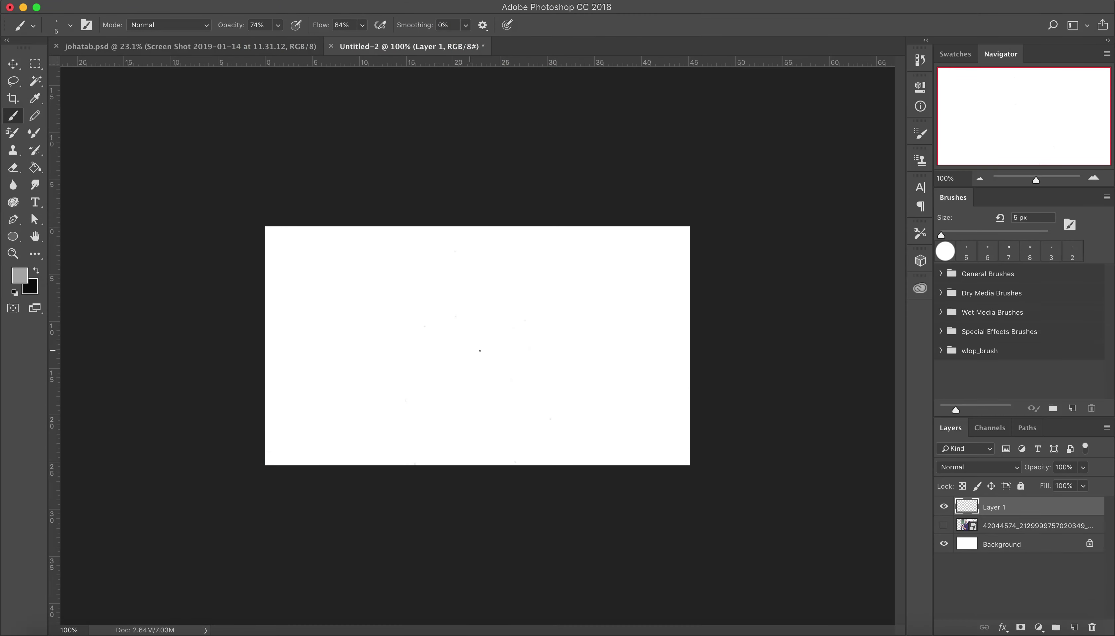
Sketch the head oval and the body's side and base lines on Layer 1 with a 5 px brush
{"action": "mouse_move", "coordinate": [456, 250]}
{"action": "left_mouse_down"}
{"action": "mouse_move", "coordinate": [465, 316]}
{"action": "mouse_move", "coordinate": [557, 414]}
{"action": "left_mouse_up"}
{"action": "left_click_drag", "start_coordinate": [552, 423], "coordinate": [489, 443]}
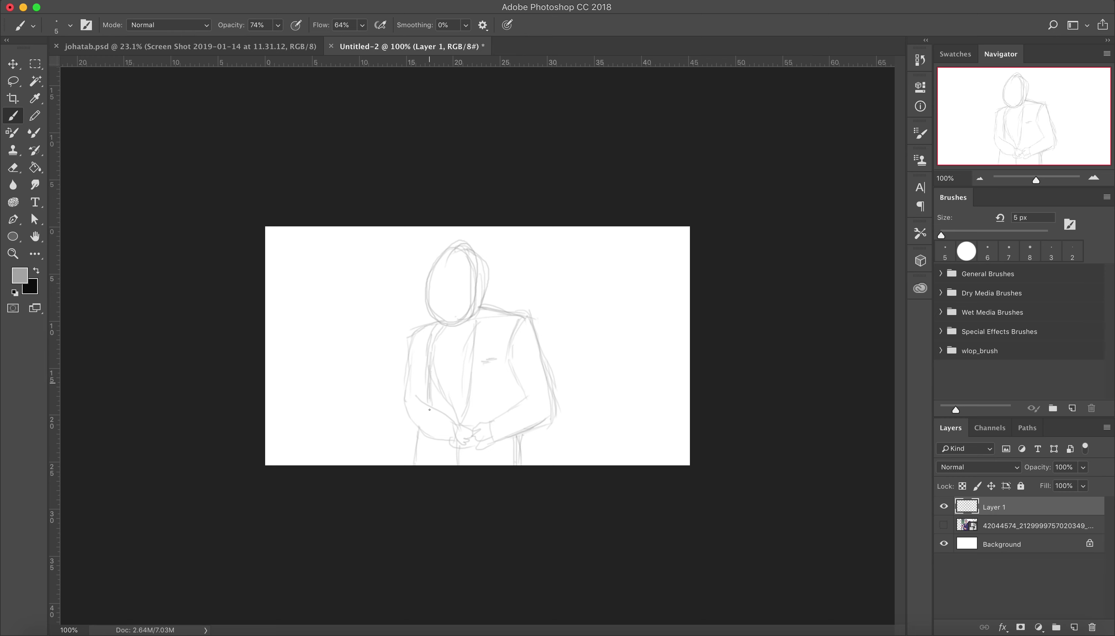
Sketch the forearm and hand lines, plus curved and vertical centre guidelines on the face
{"action": "mouse_move", "coordinate": [522, 392]}
{"action": "left_mouse_down"}
{"action": "mouse_move", "coordinate": [469, 422]}
{"action": "mouse_move", "coordinate": [444, 422]}
{"action": "left_mouse_up"}
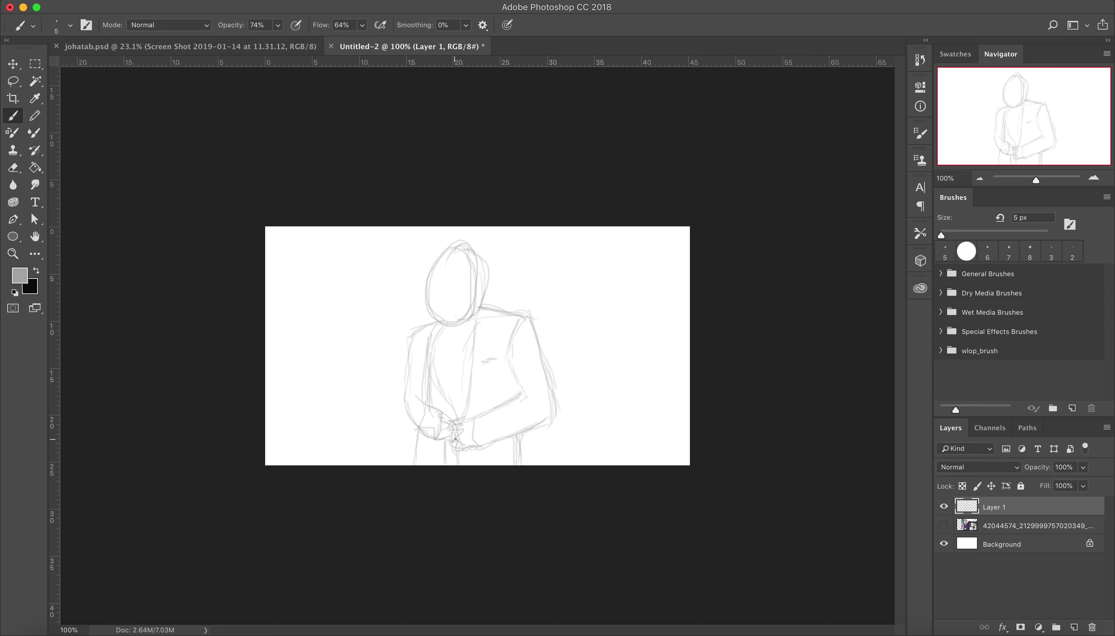
{"action": "left_click_drag", "start_coordinate": [428, 285], "coordinate": [486, 276]}
{"action": "mouse_move", "coordinate": [452, 324]}
{"action": "left_mouse_down"}
{"action": "mouse_move", "coordinate": [458, 248]}
{"action": "mouse_move", "coordinate": [487, 226]}
{"action": "left_mouse_up"}
{"action": "scroll", "coordinate": [477, 346], "scroll_direction": "up", "scroll_amount": 3}
Clean up and redraw the shoulder and lapel lines with a 20 px eraser and brush
{"action": "key", "text": "e"}
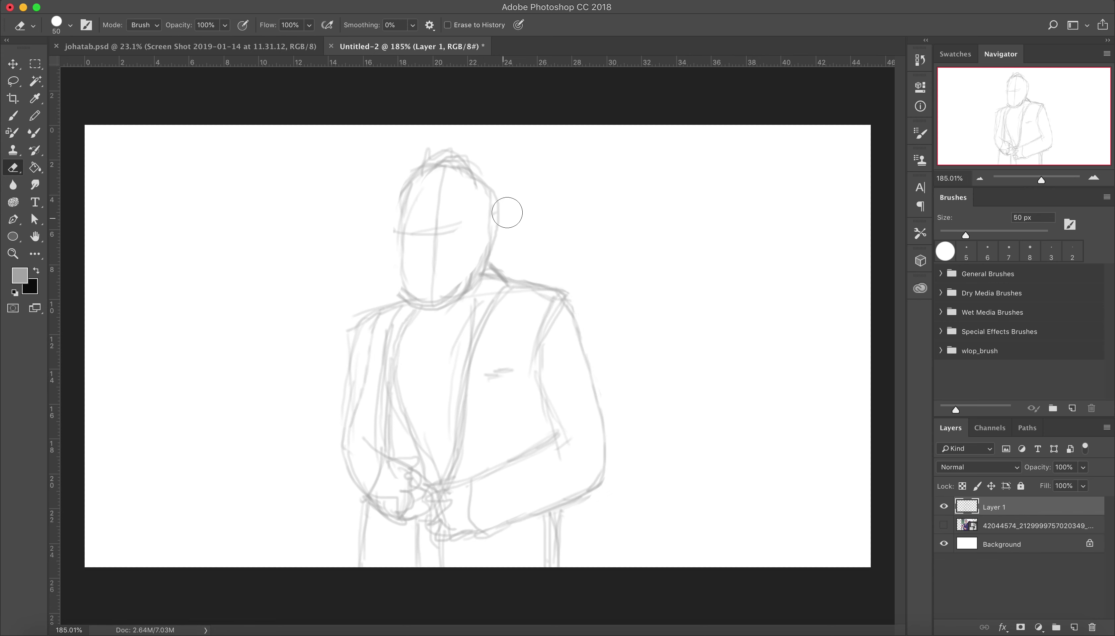
{"action": "left_click_drag", "start_coordinate": [380, 306], "coordinate": [351, 319]}
{"action": "key", "text": "bracketleft"}
{"action": "key", "text": "bracketleft"}
{"action": "key", "text": "bracketleft"}
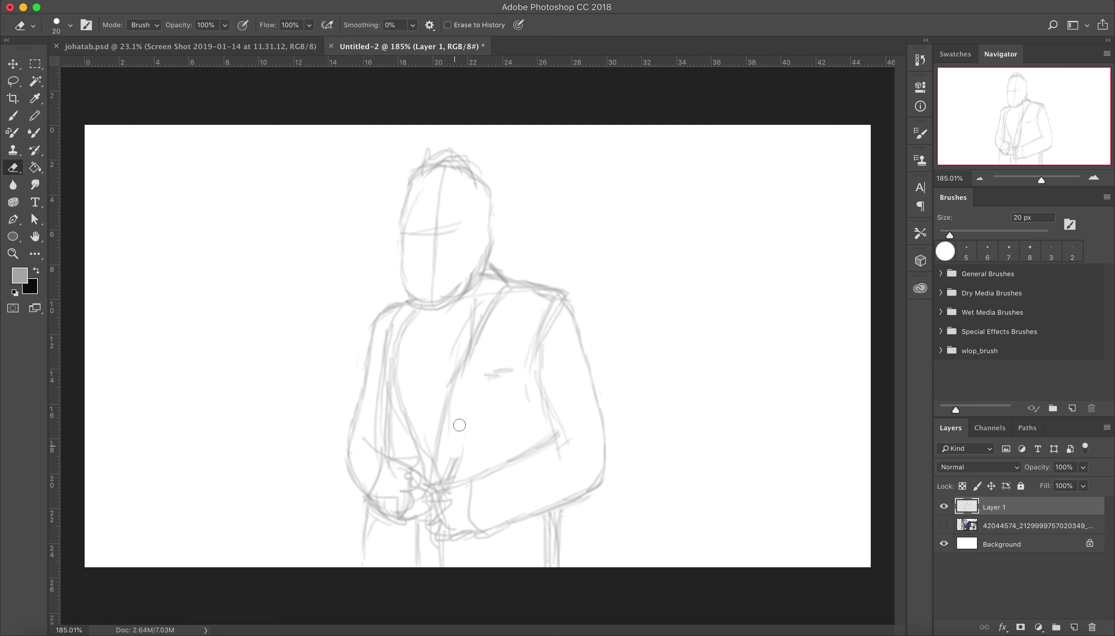
{"action": "key", "text": "b"}
{"action": "left_click_drag", "start_coordinate": [554, 304], "coordinate": [537, 443]}
{"action": "key", "text": "e"}
{"action": "left_click_drag", "start_coordinate": [571, 297], "coordinate": [518, 283]}
{"action": "mouse_move", "coordinate": [482, 301]}
{"action": "left_mouse_down"}
{"action": "mouse_move", "coordinate": [451, 354]}
{"action": "mouse_move", "coordinate": [457, 428]}
{"action": "mouse_move", "coordinate": [458, 403]}
{"action": "left_mouse_up"}
{"action": "key", "text": "b"}
{"action": "left_click_drag", "start_coordinate": [514, 379], "coordinate": [466, 381]}
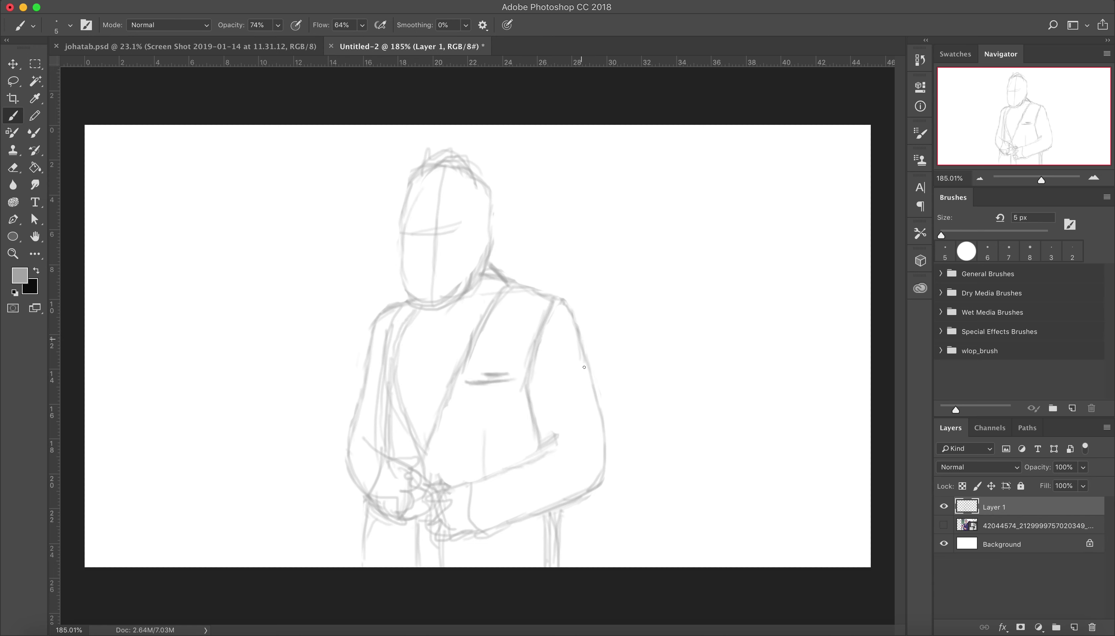
Erase stray lines along the lower sleeve, wrist, hands and inner left arm
{"action": "key", "text": "e"}
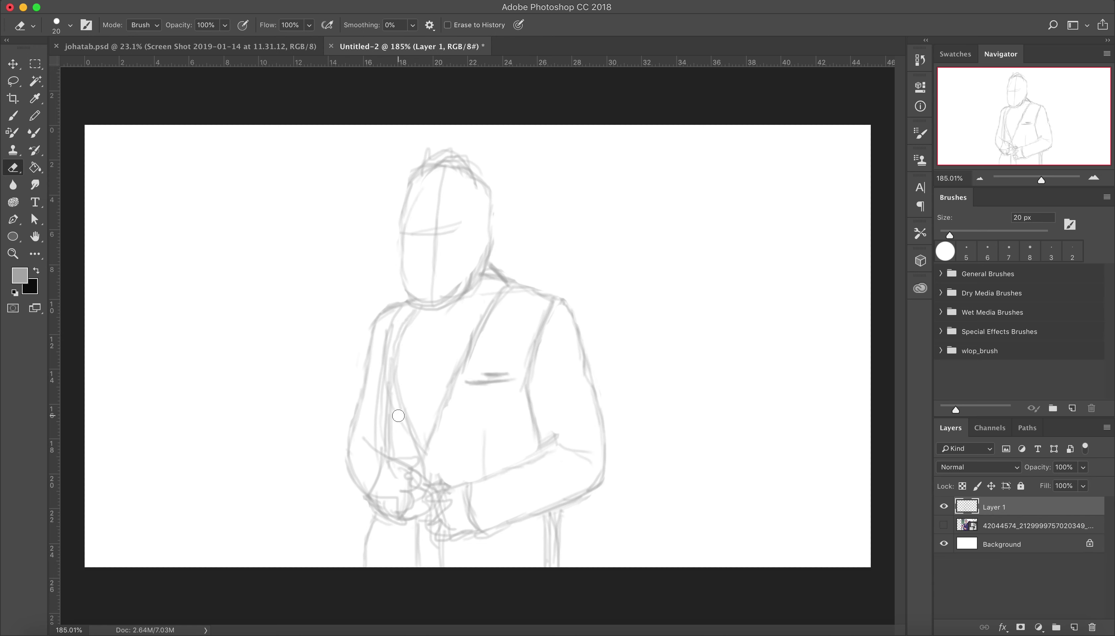
{"action": "mouse_move", "coordinate": [587, 535]}
{"action": "left_mouse_down"}
{"action": "mouse_move", "coordinate": [555, 514]}
{"action": "mouse_move", "coordinate": [455, 538]}
{"action": "left_mouse_up"}
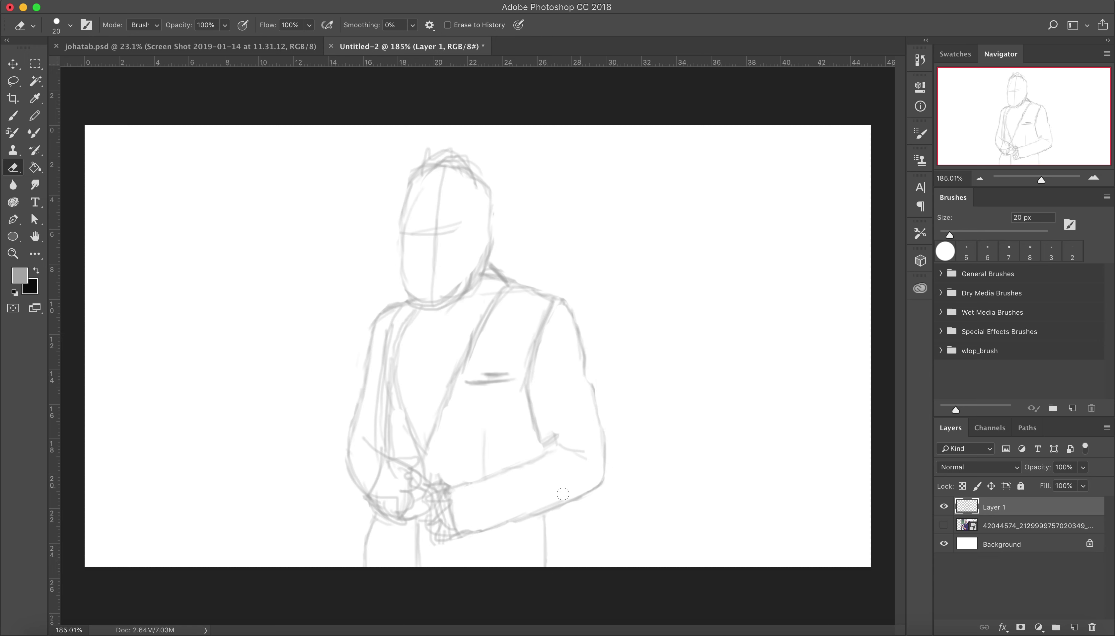
{"action": "key", "text": "b"}
{"action": "mouse_move", "coordinate": [591, 423]}
{"action": "left_mouse_down"}
{"action": "mouse_move", "coordinate": [537, 514]}
{"action": "mouse_move", "coordinate": [475, 538]}
{"action": "mouse_move", "coordinate": [440, 501]}
{"action": "left_mouse_up"}
{"action": "key", "text": "e"}
{"action": "key", "text": "bracketleft"}
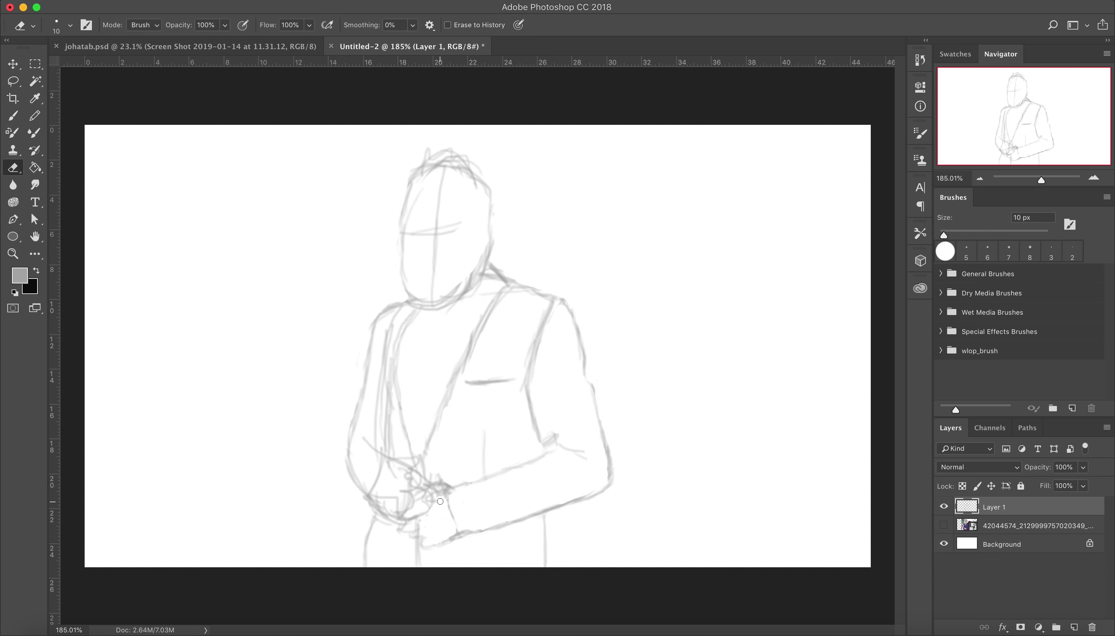
{"action": "left_click_drag", "start_coordinate": [425, 454], "coordinate": [414, 476]}
{"action": "mouse_move", "coordinate": [391, 354]}
{"action": "left_mouse_down"}
{"action": "mouse_move", "coordinate": [382, 454]}
{"action": "mouse_move", "coordinate": [382, 427]}
{"action": "left_mouse_up"}
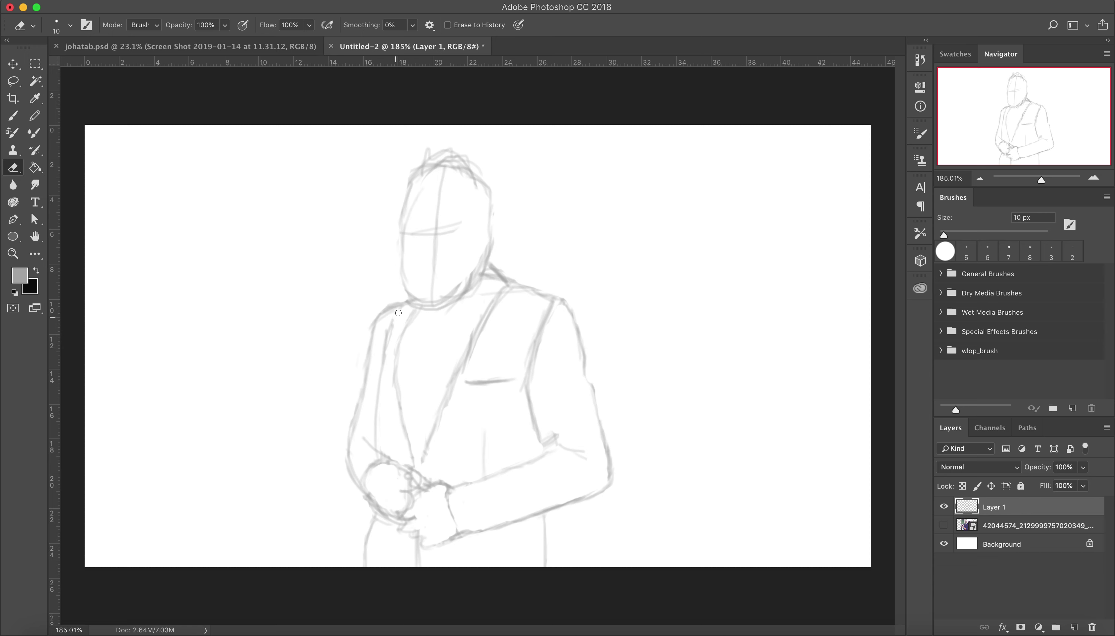
Redraw the inner left arm and the lapel from collar to hand, trimming overlaps near the hands
{"action": "key", "text": "b"}
{"action": "left_click_drag", "start_coordinate": [378, 340], "coordinate": [385, 459]}
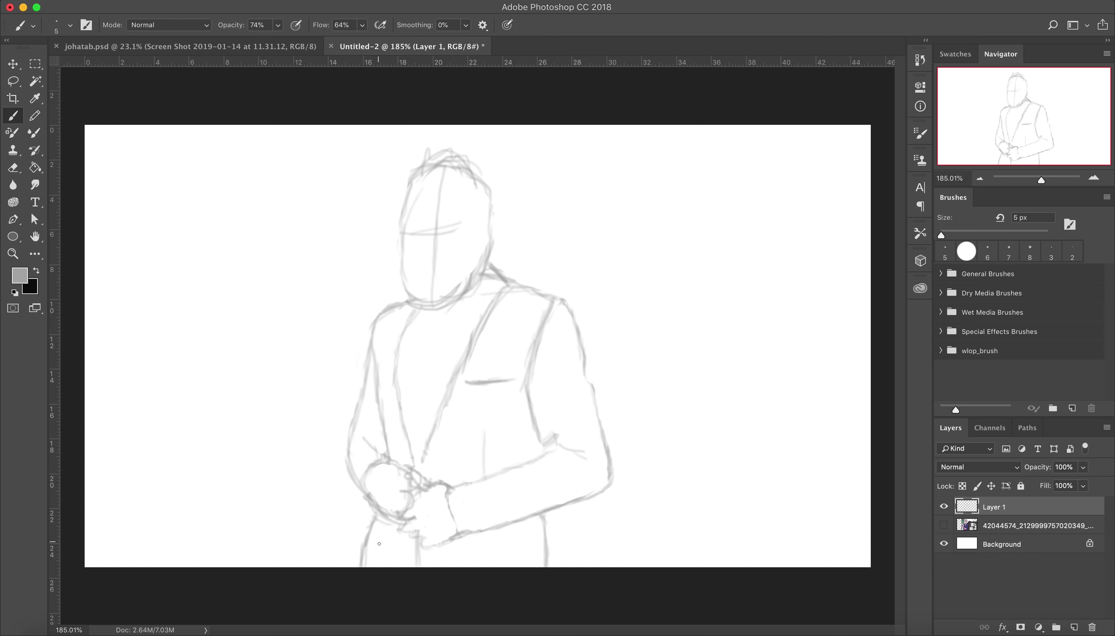
{"action": "left_click_drag", "start_coordinate": [490, 271], "coordinate": [407, 467]}
{"action": "key", "text": "e"}
{"action": "mouse_move", "coordinate": [489, 303]}
{"action": "left_mouse_down"}
{"action": "mouse_move", "coordinate": [508, 283]}
{"action": "mouse_move", "coordinate": [438, 418]}
{"action": "left_mouse_up"}
{"action": "key", "text": "b"}
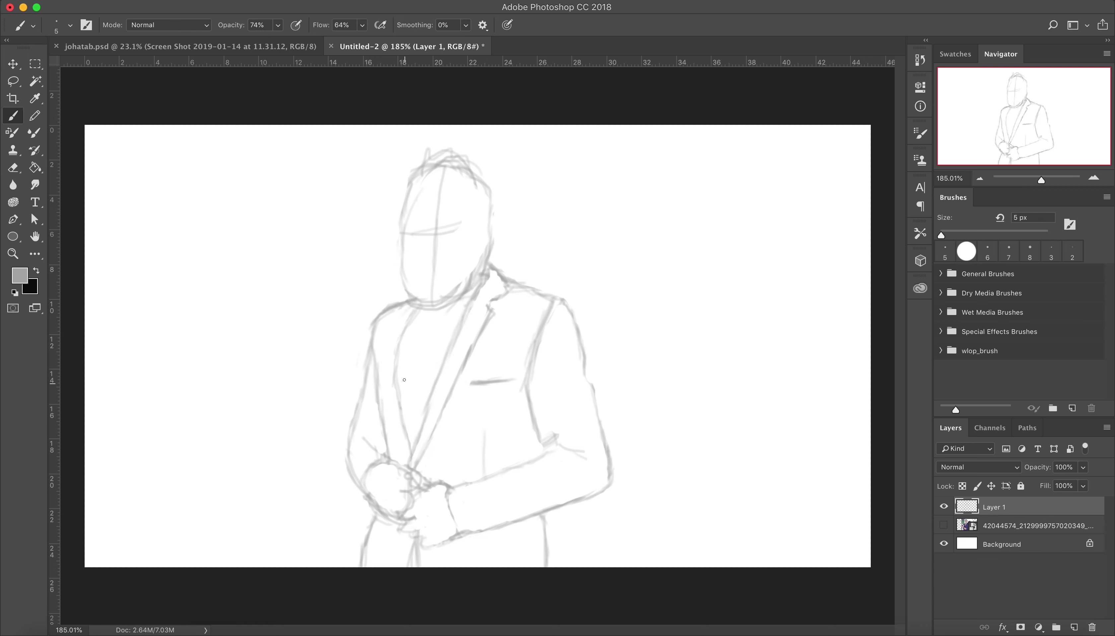
{"action": "key", "text": "e"}
{"action": "mouse_move", "coordinate": [448, 501]}
{"action": "left_mouse_down"}
{"action": "mouse_move", "coordinate": [458, 545]}
{"action": "mouse_move", "coordinate": [482, 535]}
{"action": "left_mouse_up"}
{"action": "left_click_drag", "start_coordinate": [400, 473], "coordinate": [413, 489]}
Draw the shirt, tie and collar lines below the chin
{"action": "key", "text": "b"}
{"action": "left_click_drag", "start_coordinate": [447, 308], "coordinate": [411, 443]}
{"action": "left_click_drag", "start_coordinate": [433, 329], "coordinate": [405, 454]}
{"action": "key", "text": "e"}
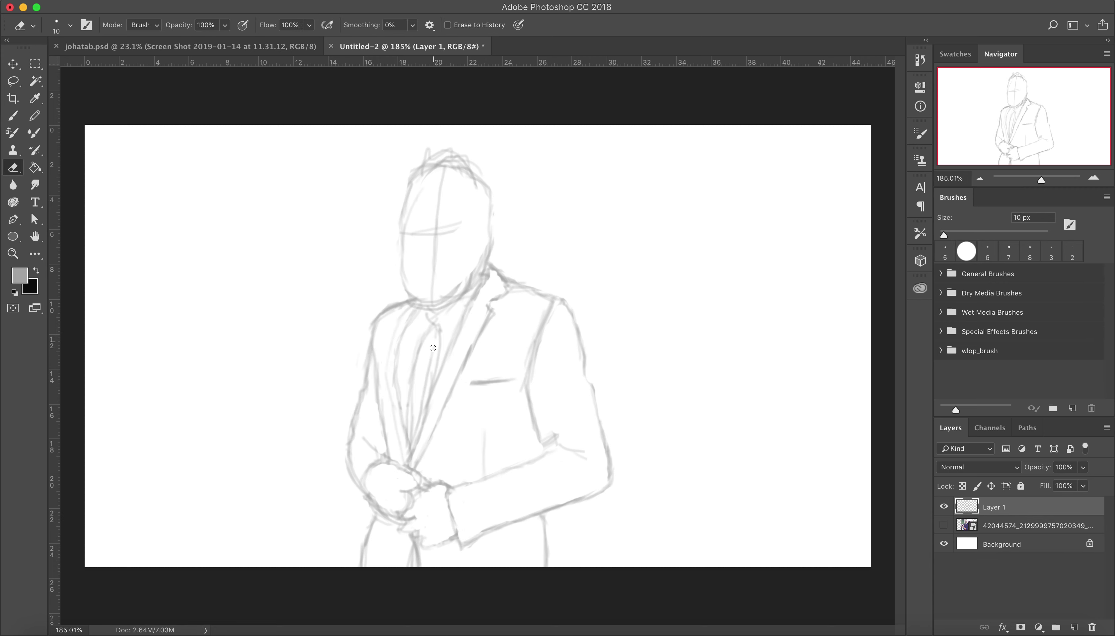
{"action": "key", "text": "b"}
{"action": "mouse_move", "coordinate": [446, 308]}
{"action": "left_mouse_down"}
{"action": "mouse_move", "coordinate": [425, 341]}
{"action": "mouse_move", "coordinate": [429, 306]}
{"action": "mouse_move", "coordinate": [489, 237]}
{"action": "left_mouse_up"}
{"action": "key", "text": "e"}
{"action": "key", "text": "b"}
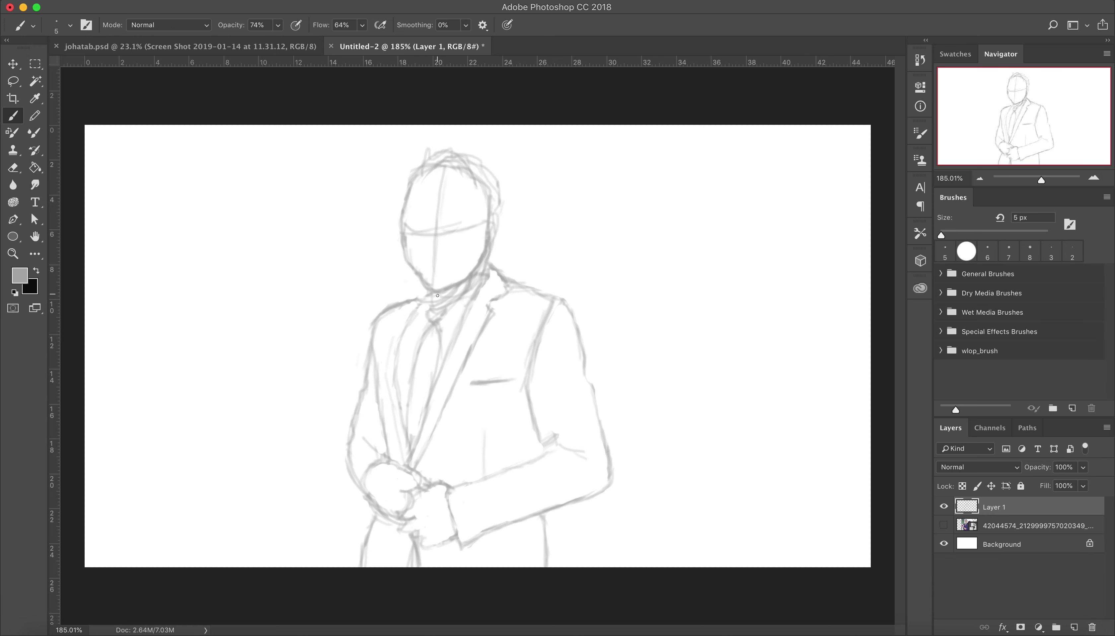
Draw the mouth, both eyes and the glasses frame, then erase the face's centre guideline
{"action": "left_click_drag", "start_coordinate": [414, 259], "coordinate": [451, 256]}
{"action": "left_click_drag", "start_coordinate": [447, 219], "coordinate": [470, 219]}
{"action": "left_click_drag", "start_coordinate": [411, 221], "coordinate": [431, 221]}
{"action": "mouse_move", "coordinate": [441, 238]}
{"action": "left_mouse_down"}
{"action": "mouse_move", "coordinate": [472, 209]}
{"action": "mouse_move", "coordinate": [486, 215]}
{"action": "left_mouse_up"}
{"action": "key", "text": "e"}
{"action": "key", "text": "b"}
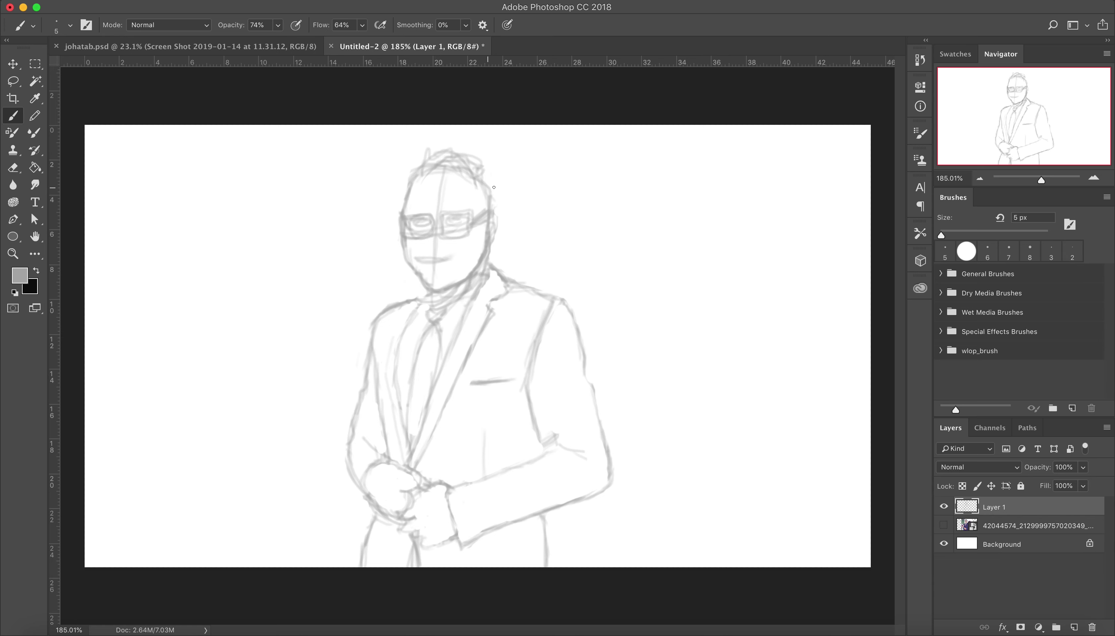
{"action": "key", "text": "e"}
{"action": "mouse_move", "coordinate": [412, 190]}
{"action": "left_mouse_down"}
{"action": "mouse_move", "coordinate": [453, 162]}
{"action": "mouse_move", "coordinate": [437, 268]}
{"action": "left_mouse_up"}
Trace the neck, shoulder and outer arm of the sketch with a Pen path
{"action": "key", "text": "p"}
{"action": "left_click", "coordinate": [487, 262]}
{"action": "left_click", "coordinate": [560, 297]}
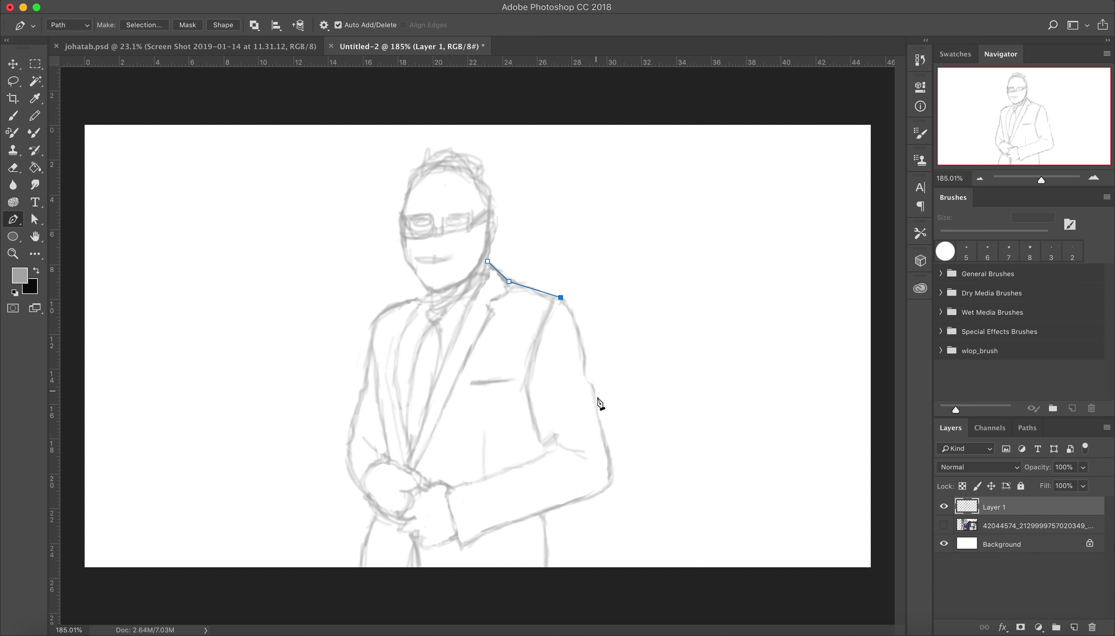
{"action": "left_click", "coordinate": [611, 484]}
{"action": "left_click", "coordinate": [525, 380]}
{"action": "left_click", "coordinate": [573, 341]}
{"action": "left_click_drag", "start_coordinate": [594, 416], "coordinate": [599, 411]}
Finish tracing the sleeve, jacket bottom and torso seam, then stroke the path with the Brush
{"action": "left_click_drag", "start_coordinate": [536, 516], "coordinate": [505, 535]}
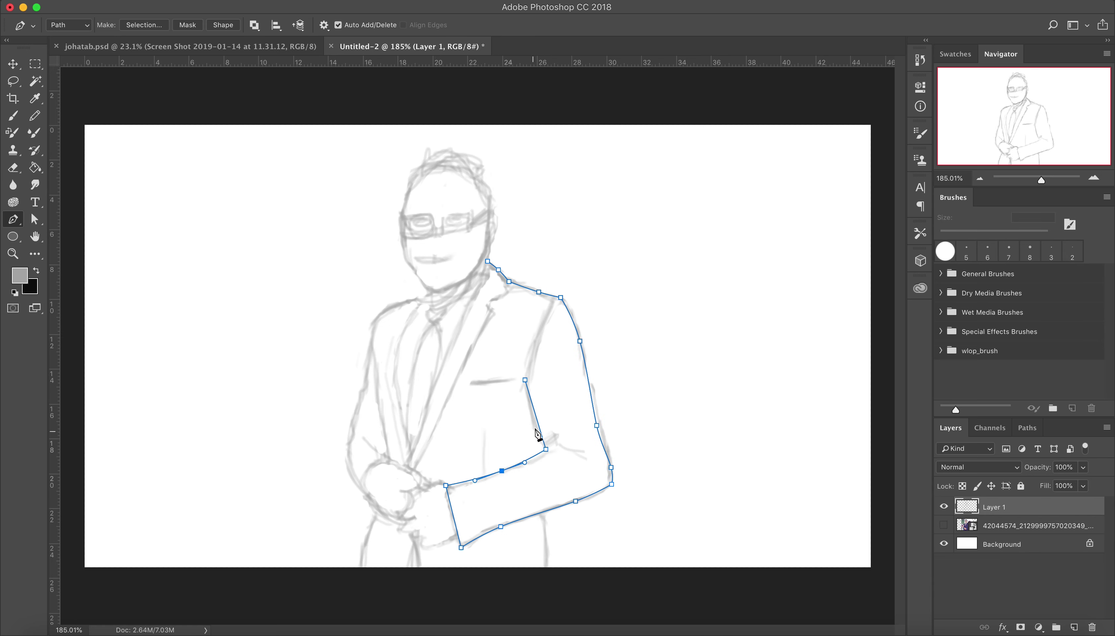
{"action": "left_click_drag", "start_coordinate": [495, 467], "coordinate": [538, 438]}
{"action": "left_click_drag", "start_coordinate": [537, 337], "coordinate": [536, 340]}
{"action": "left_click", "coordinate": [541, 514]}
{"action": "left_click", "coordinate": [547, 566]}
{"action": "left_click", "coordinate": [482, 411]}
{"action": "left_click", "coordinate": [484, 472]}
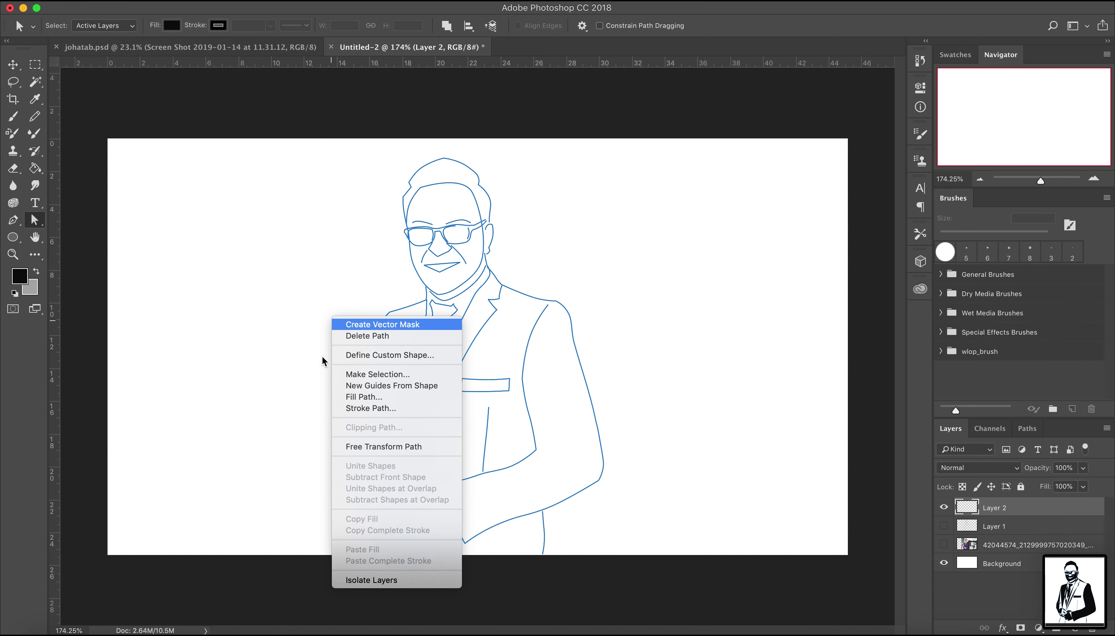
{"action": "left_click", "coordinate": [354, 404]}
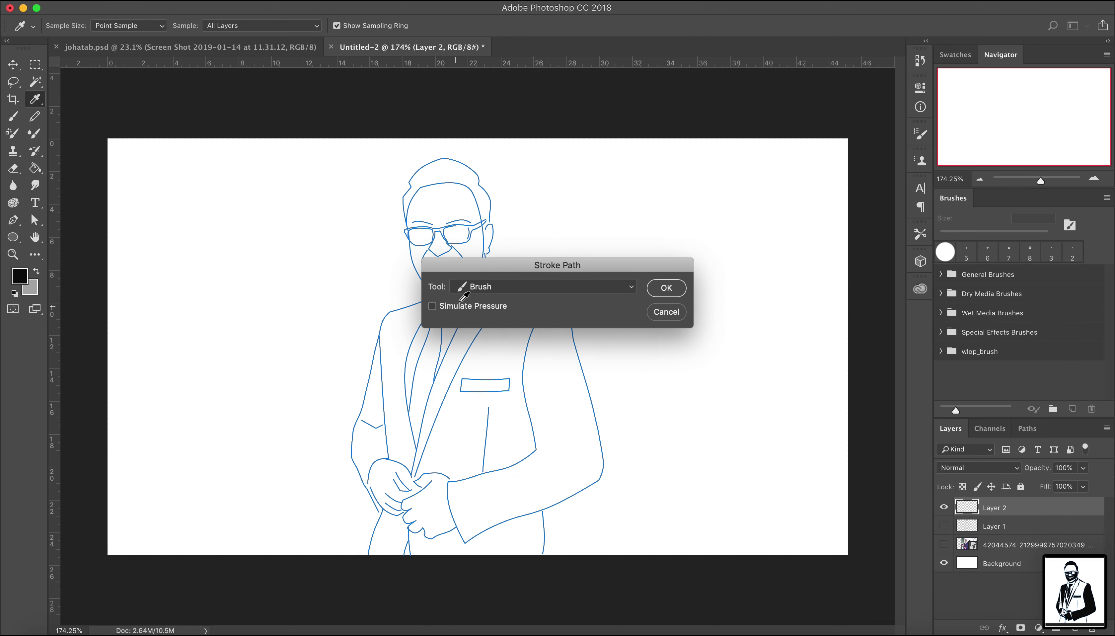
{"action": "left_click", "coordinate": [666, 288]}
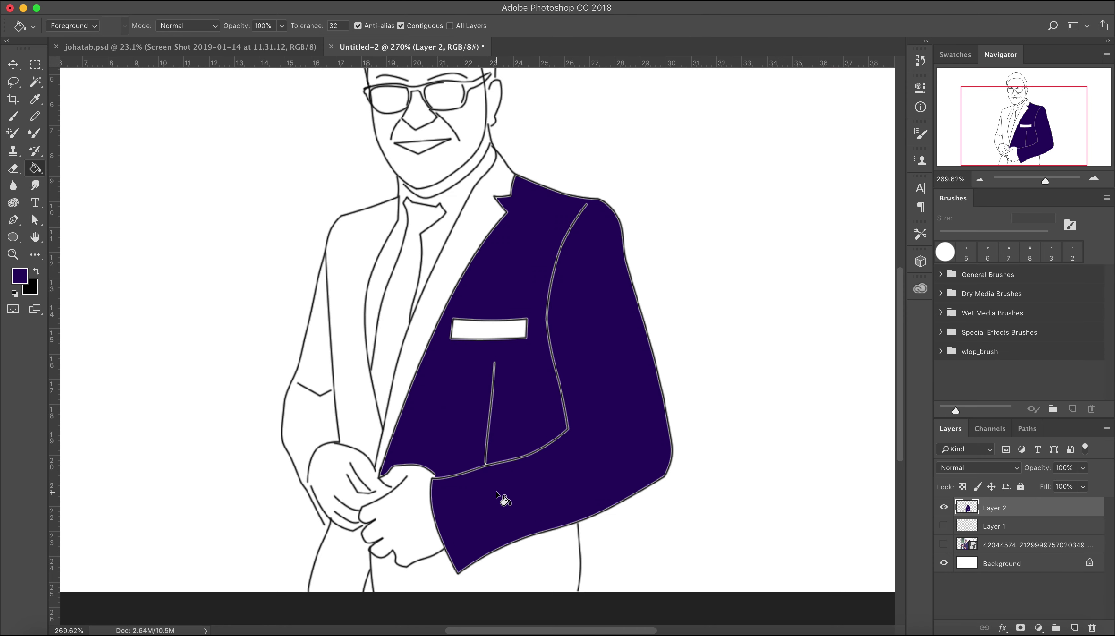
Fill the jacket's front, left side and lapel areas with purple
{"action": "left_click", "coordinate": [503, 565]}
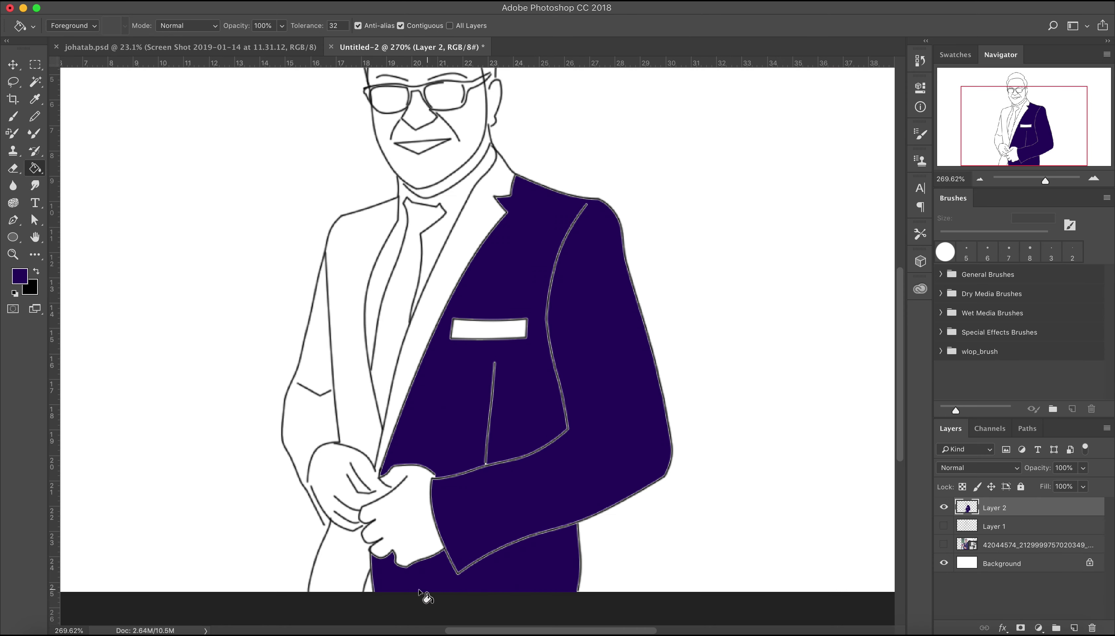
{"action": "left_click", "coordinate": [341, 563]}
{"action": "left_click", "coordinate": [361, 422]}
{"action": "left_click", "coordinate": [428, 336]}
{"action": "scroll", "coordinate": [514, 441], "scroll_direction": "down", "scroll_amount": 2}
{"action": "scroll", "coordinate": [514, 441], "scroll_direction": "down", "scroll_amount": 1}
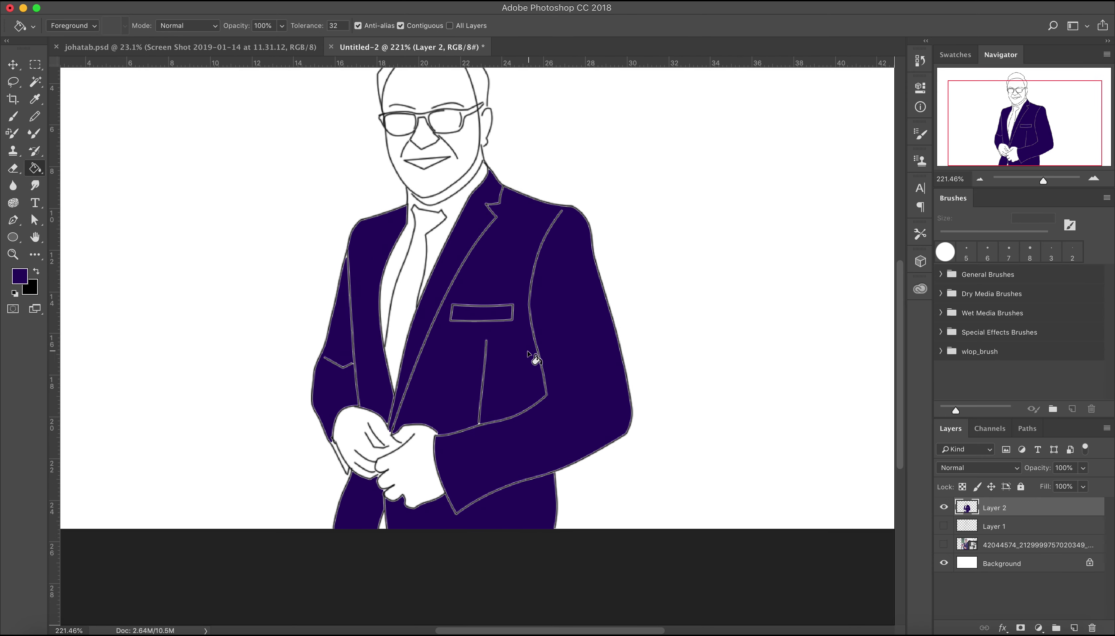
Fill the face and both hands with a tan skin colour
{"action": "left_click", "coordinate": [20, 276]}
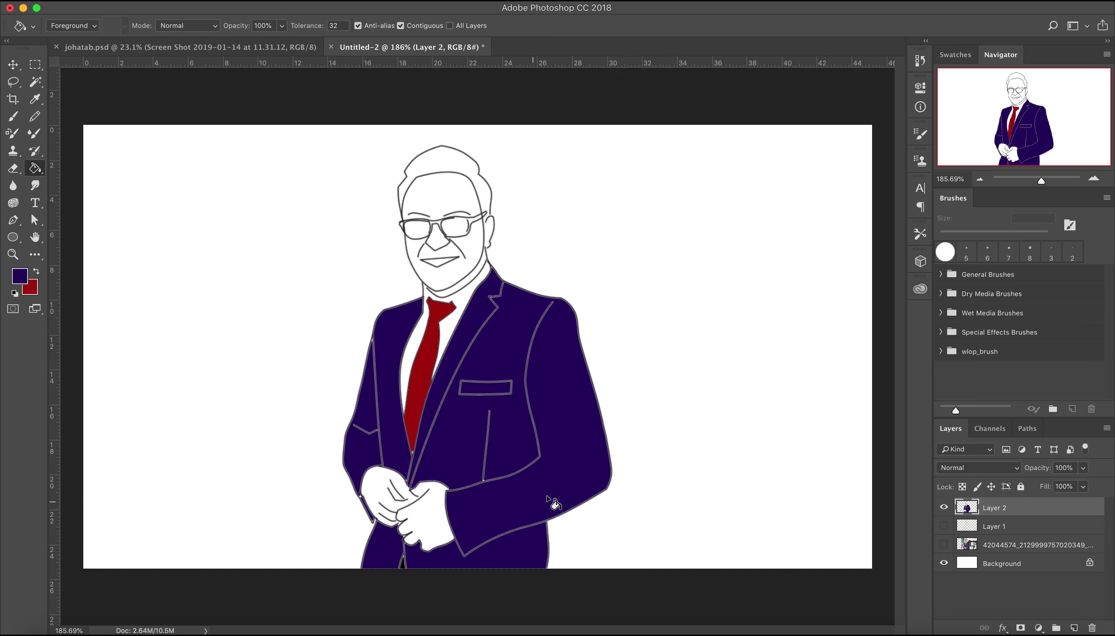
{"action": "left_click", "coordinate": [31, 278]}
{"action": "left_click", "coordinate": [490, 157]}
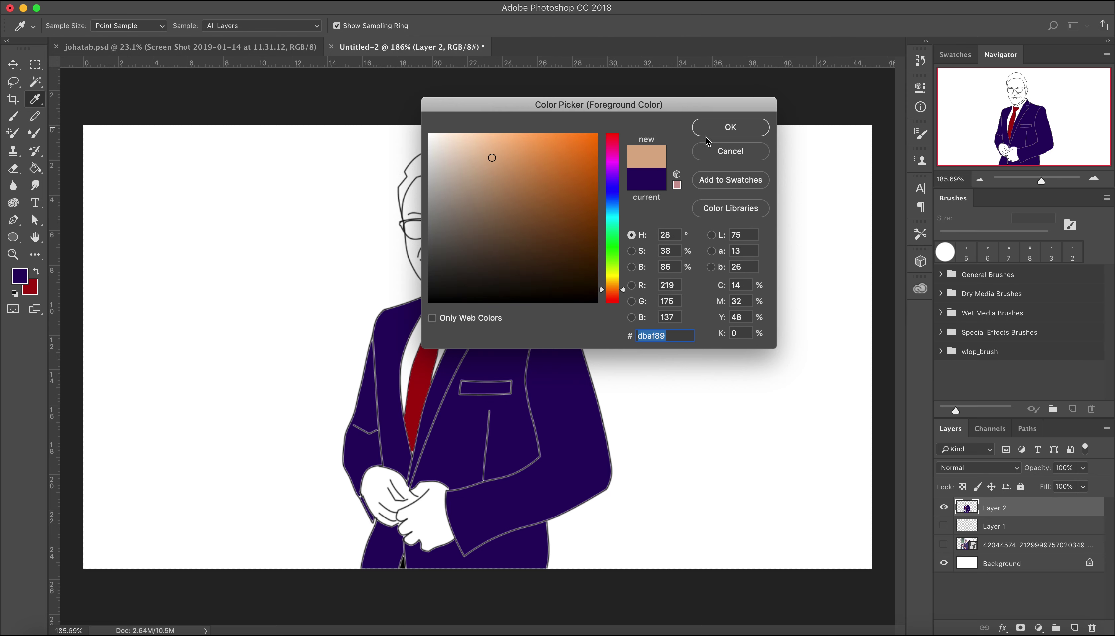
{"action": "left_click", "coordinate": [727, 125]}
{"action": "left_click", "coordinate": [443, 195]}
{"action": "left_click", "coordinate": [429, 518]}
{"action": "left_click", "coordinate": [381, 491]}
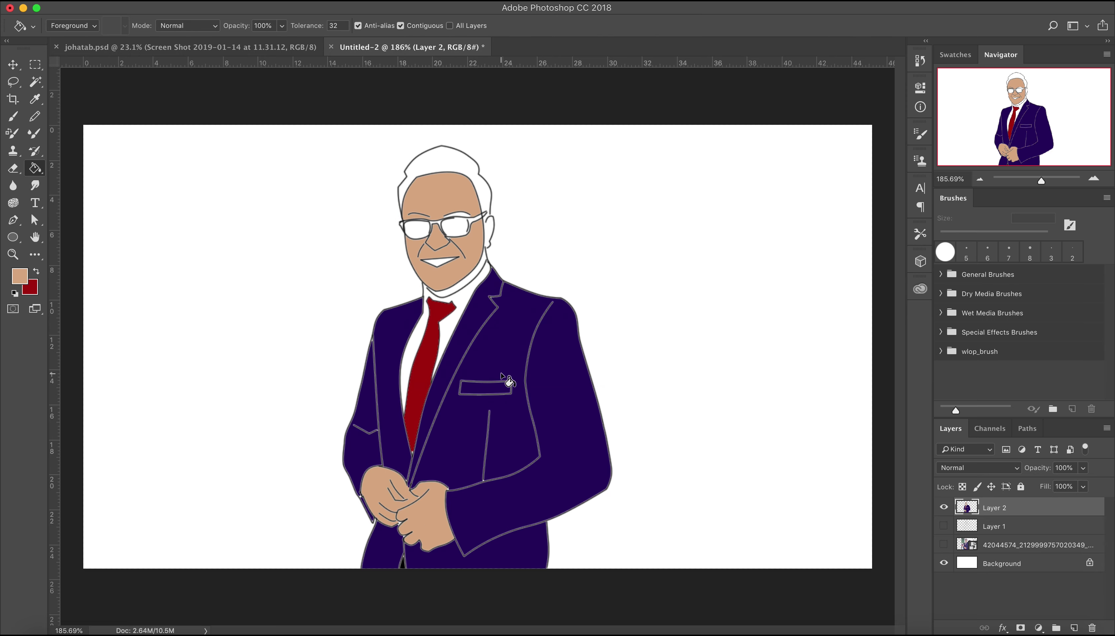
Fill the sunglasses lenses, glasses outline and hair black, then sample the face's skin tone
{"action": "left_click", "coordinate": [19, 276]}
{"action": "left_click", "coordinate": [435, 325]}
{"action": "left_click", "coordinate": [724, 126]}
{"action": "left_click", "coordinate": [453, 227]}
{"action": "left_click", "coordinate": [417, 228]}
{"action": "left_click", "coordinate": [507, 472]}
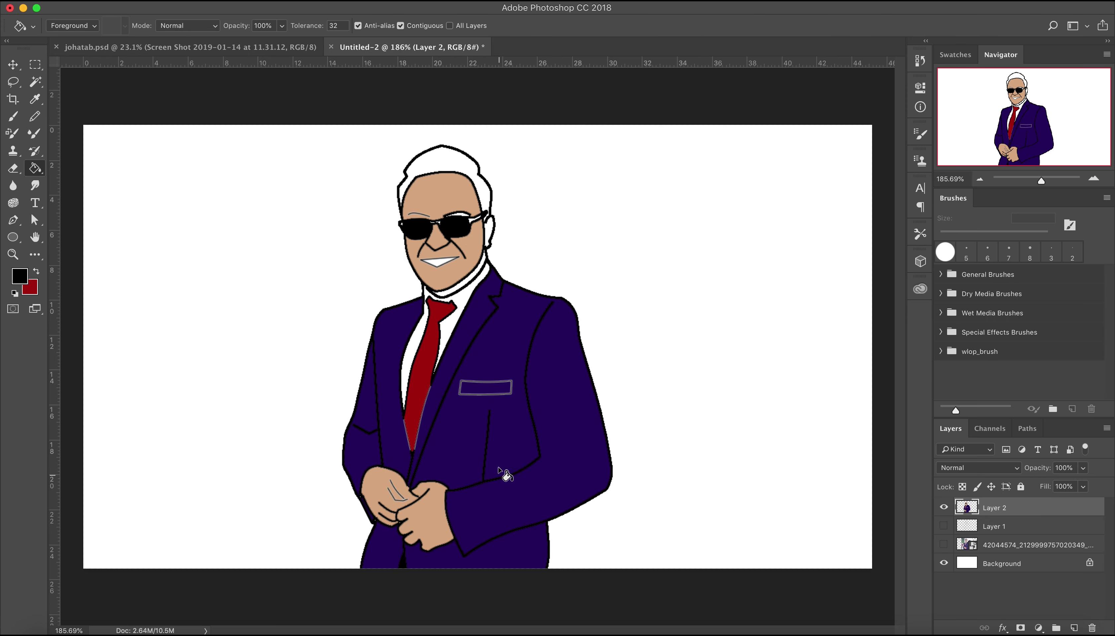
{"action": "scroll", "coordinate": [510, 485], "scroll_direction": "down", "scroll_amount": 1}
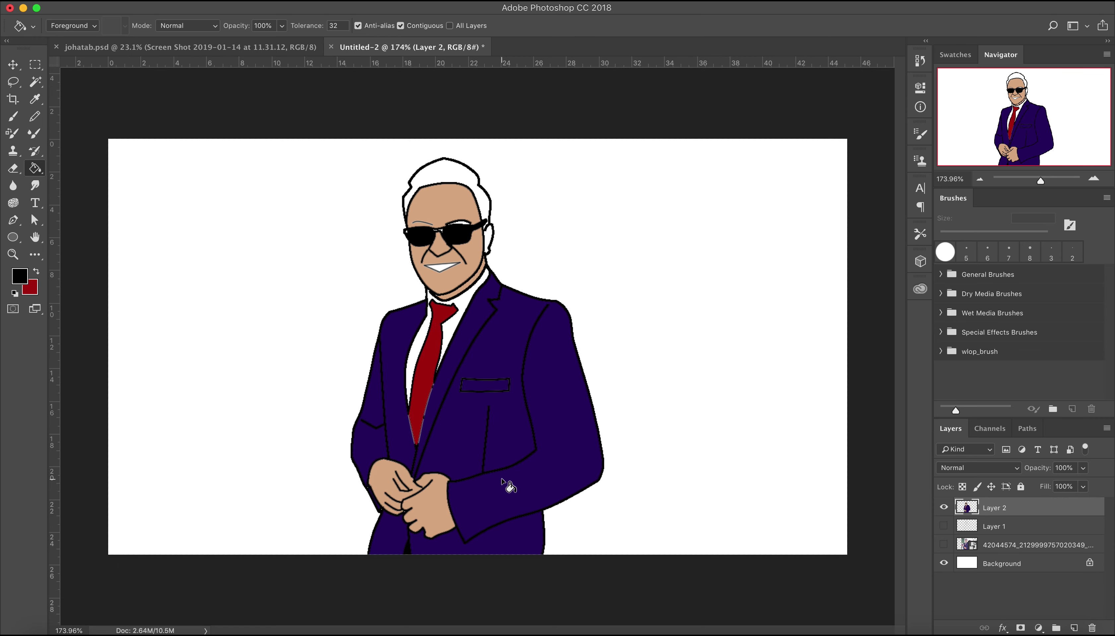
{"action": "left_click", "coordinate": [455, 175]}
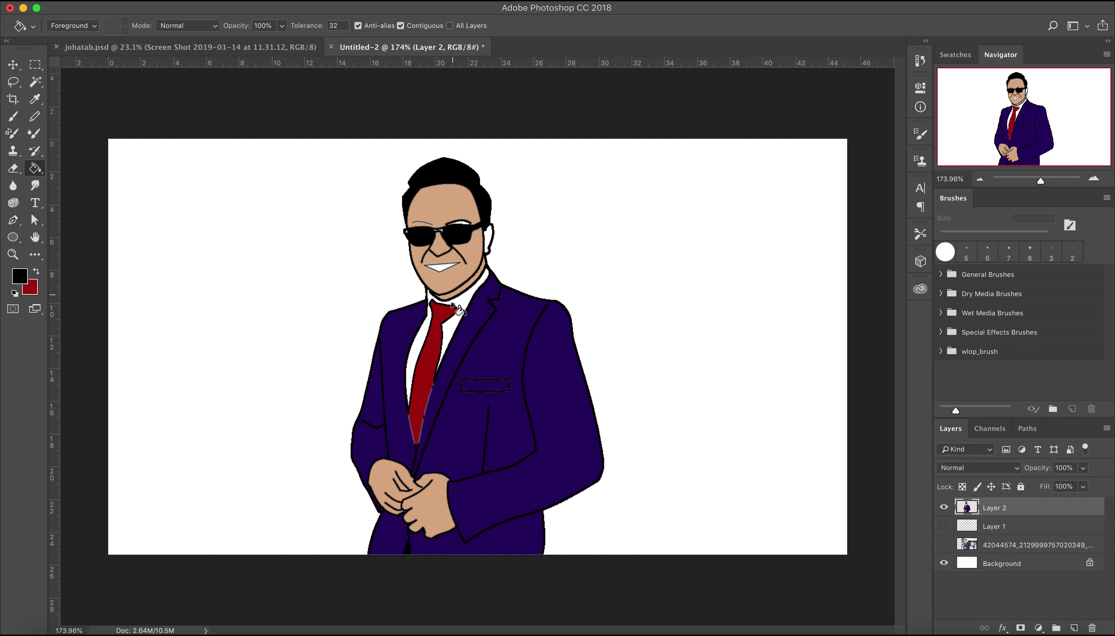
{"action": "left_click", "coordinate": [464, 272], "text": "alt"}
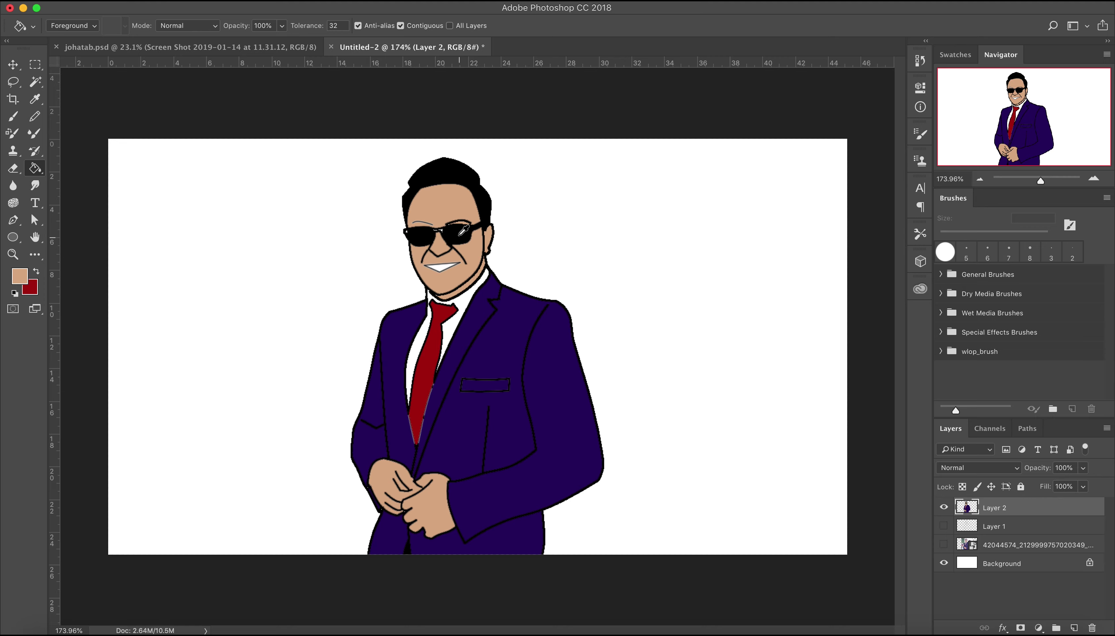
Paint both sunglasses lenses #1a1a1a with an enlarged brush
{"action": "key", "text": "b"}
{"action": "scroll", "coordinate": [495, 408], "scroll_direction": "up", "scroll_amount": 10}
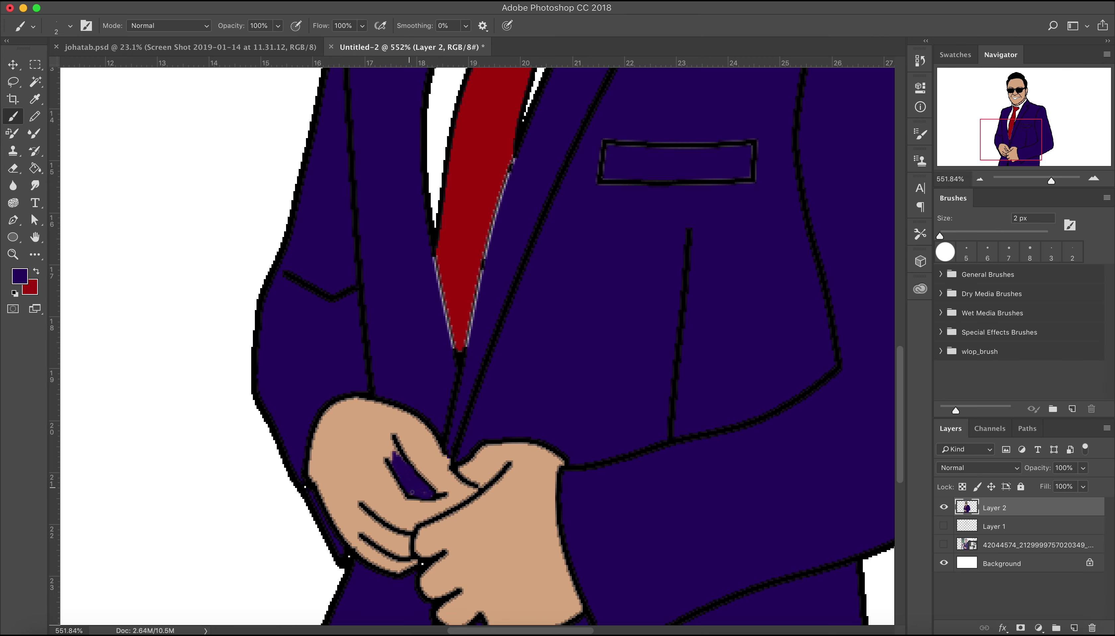
{"action": "scroll", "coordinate": [411, 493], "scroll_direction": "down", "scroll_amount": 1}
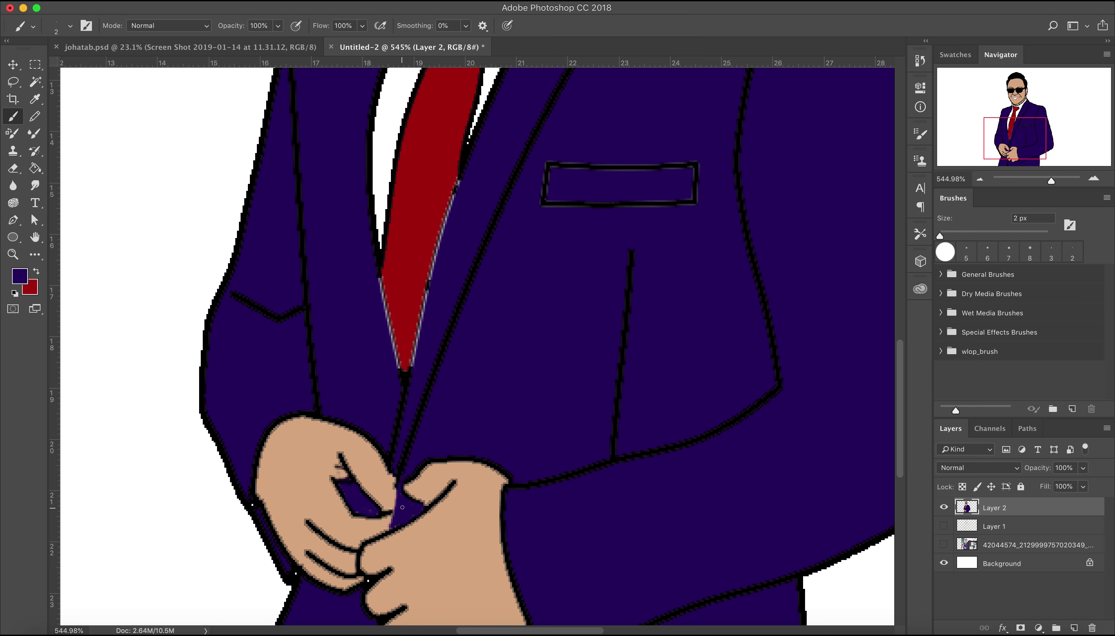
{"action": "key", "text": "bracketright"}
{"action": "key", "text": "bracketright"}
{"action": "key", "text": "bracketright"}
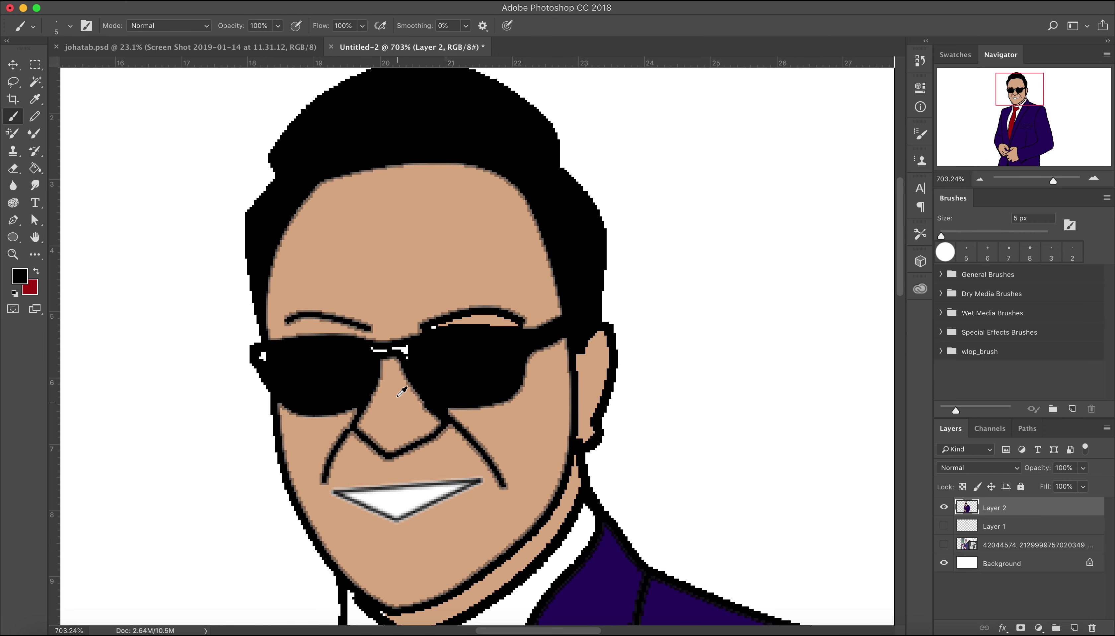
{"action": "type", "text": "1a1a1a"}
{"action": "key", "text": "Return"}
{"action": "left_click_drag", "start_coordinate": [432, 367], "coordinate": [496, 354]}
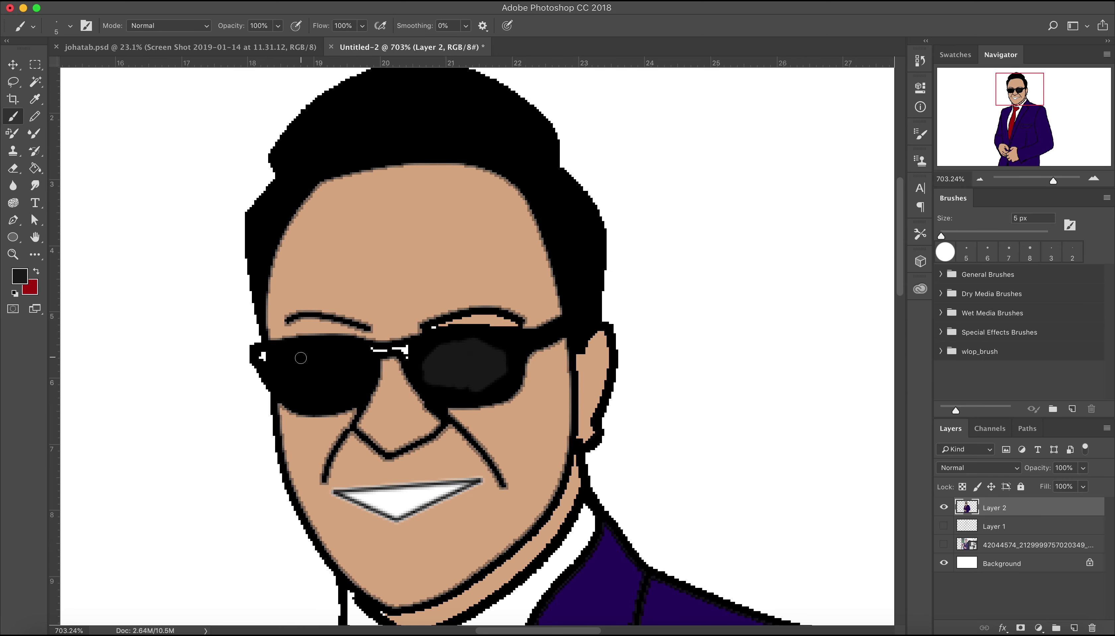
{"action": "mouse_move", "coordinate": [301, 358]}
{"action": "left_mouse_down"}
{"action": "mouse_move", "coordinate": [336, 390]}
{"action": "mouse_move", "coordinate": [354, 380]}
{"action": "left_mouse_up"}
Try light-grey highlights on the right lens, undo them, and shrink the brush to 3 px
{"action": "scroll", "coordinate": [433, 359], "scroll_direction": "down", "scroll_amount": 1}
{"action": "left_click_drag", "start_coordinate": [469, 390], "coordinate": [443, 402]}
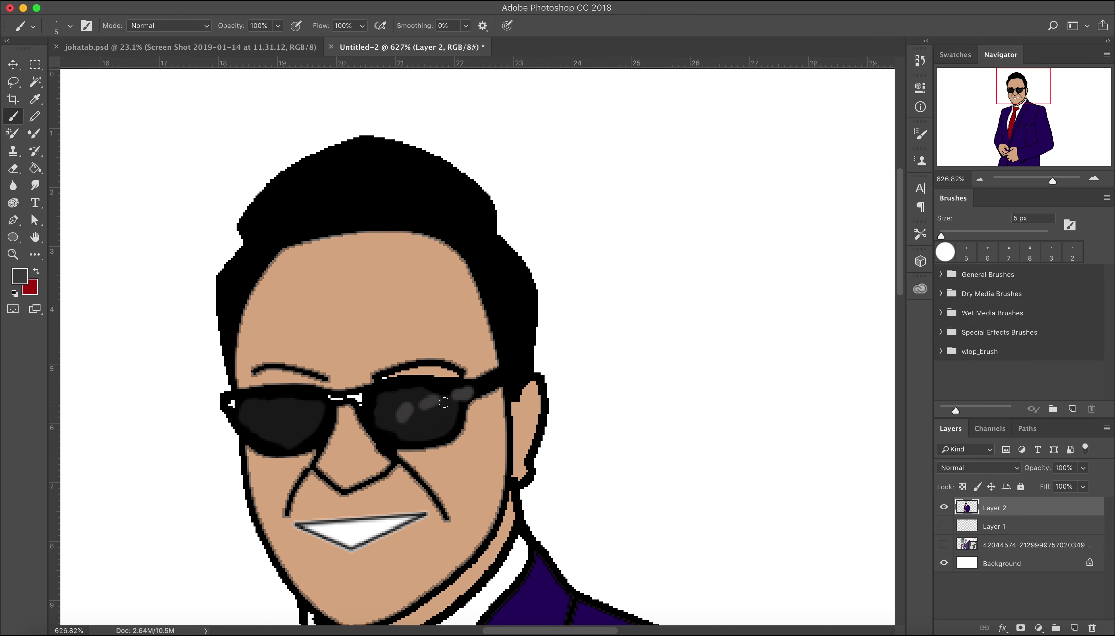
{"action": "key", "text": "ctrl+z"}
{"action": "key", "text": "bracketleft"}
{"action": "key", "text": "bracketleft"}
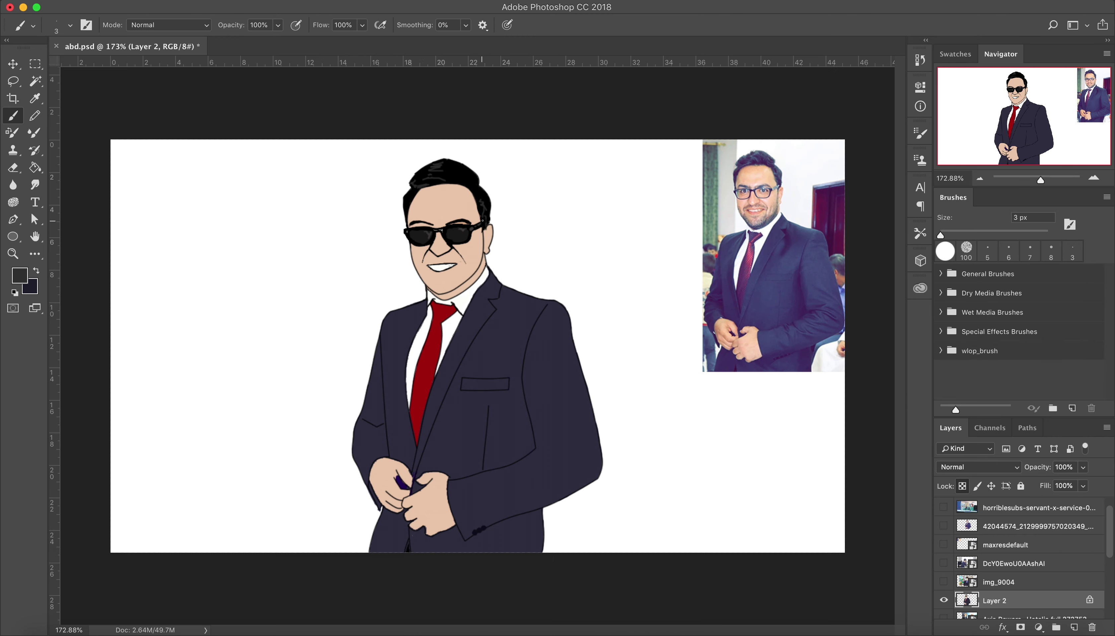
Sample the suit's navy and set the brush to 45% opacity and 41% flow
{"action": "left_click", "coordinate": [482, 220], "text": "alt"}
{"action": "key", "text": "bracketleft"}
{"action": "key", "text": "bracketleft"}
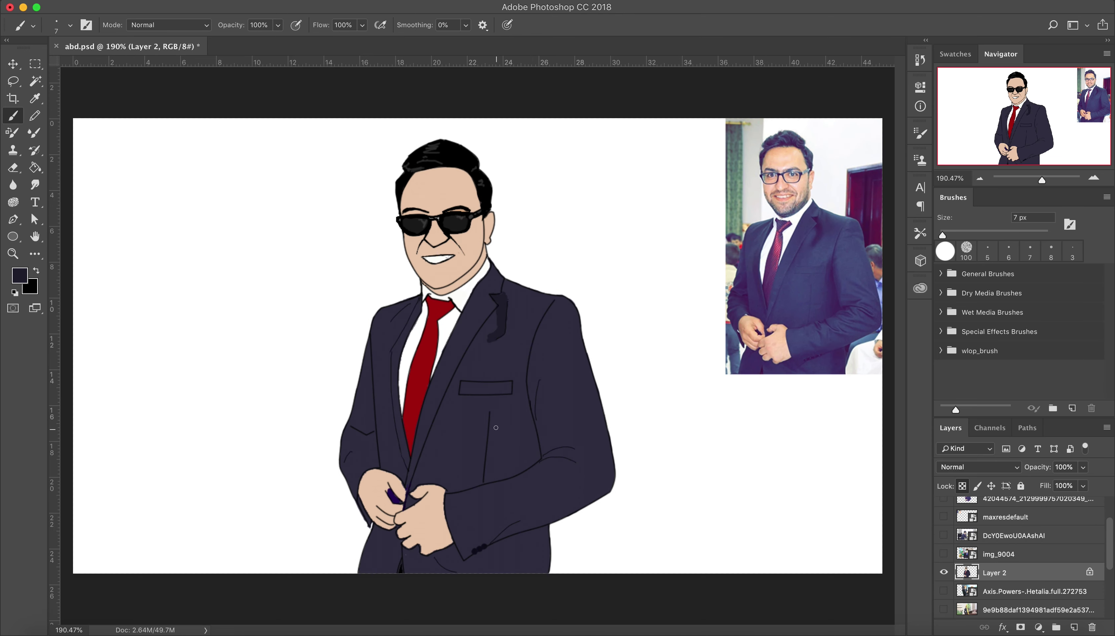
{"action": "key", "text": "shift+6"}
{"action": "key", "text": "6"}
{"action": "key", "text": "1"}
{"action": "left_click", "coordinate": [488, 339], "text": "alt"}
{"action": "key", "text": "4"}
{"action": "key", "text": "5"}
{"action": "key", "text": "shift+4"}
{"action": "key", "text": "shift+1"}
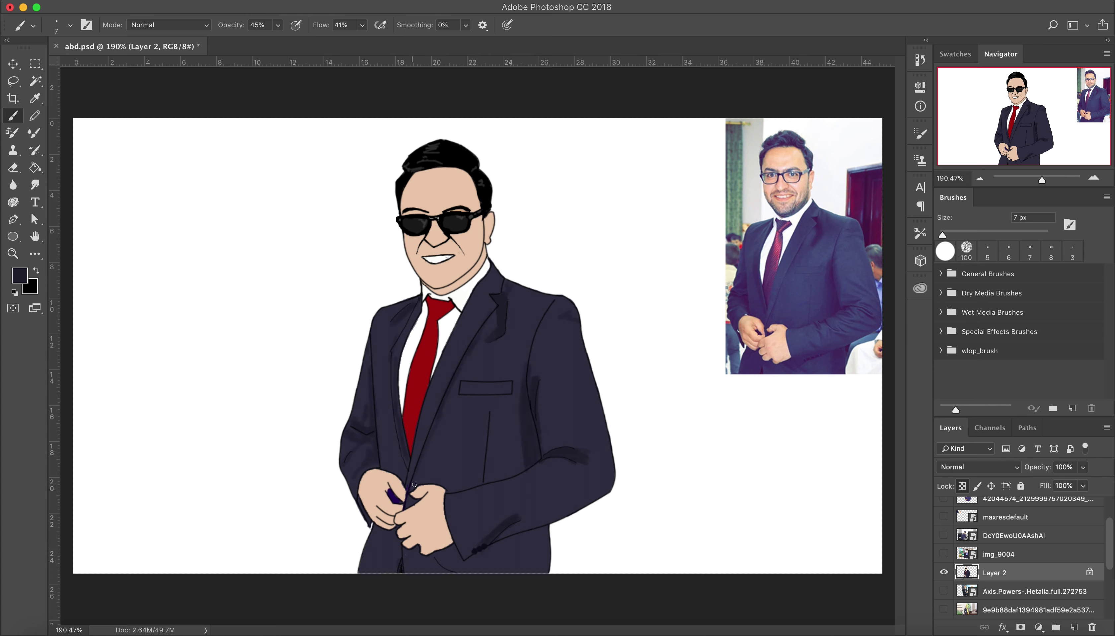
Paint soft dark shading on the suit's lower-right edge with a 10 px brush
{"action": "key", "text": "bracketright"}
{"action": "key", "text": "bracketright"}
{"action": "key", "text": "bracketright"}
{"action": "left_click_drag", "start_coordinate": [542, 529], "coordinate": [531, 576]}
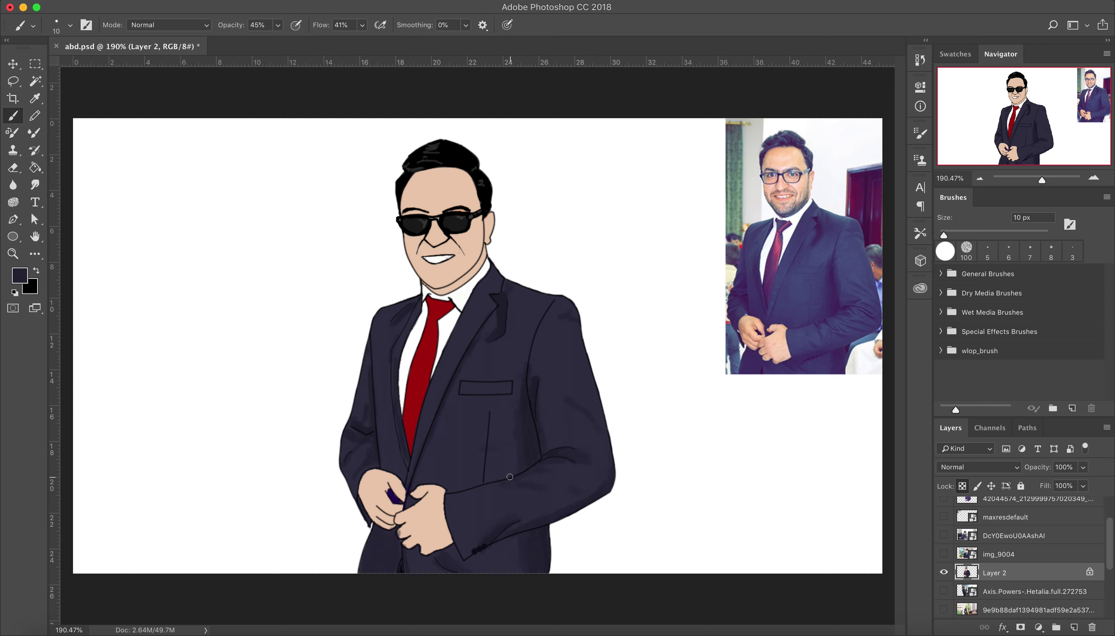
{"action": "key", "text": "bracketleft"}
{"action": "key", "text": "bracketleft"}
{"action": "key", "text": "bracketleft"}
{"action": "scroll", "coordinate": [485, 458], "scroll_direction": "up", "scroll_amount": 3}
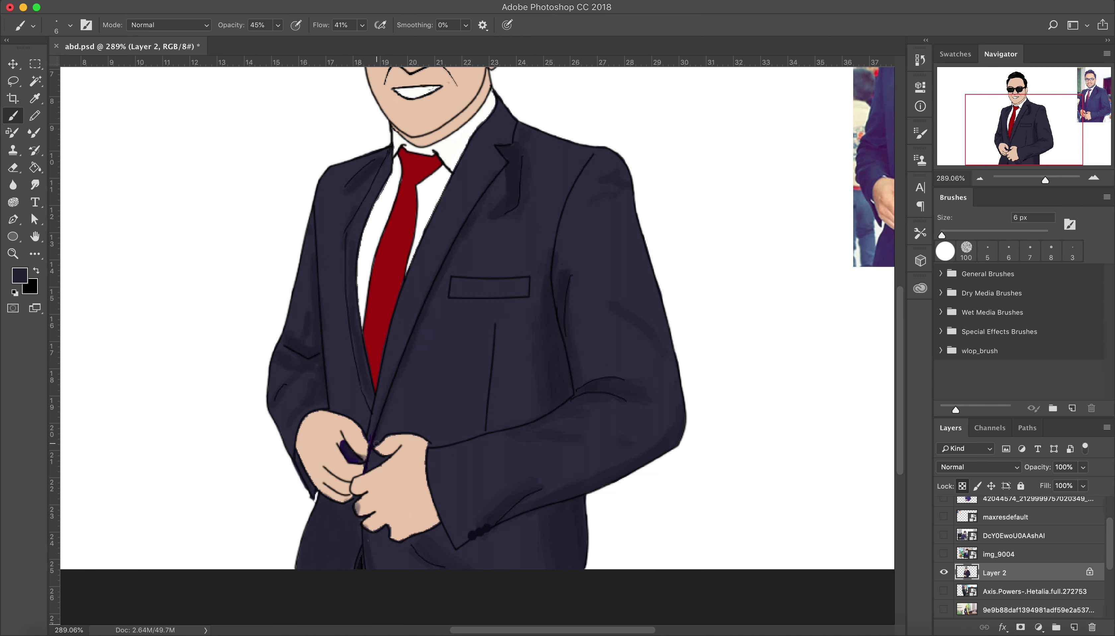
{"action": "scroll", "coordinate": [314, 568], "scroll_direction": "down", "scroll_amount": 4}
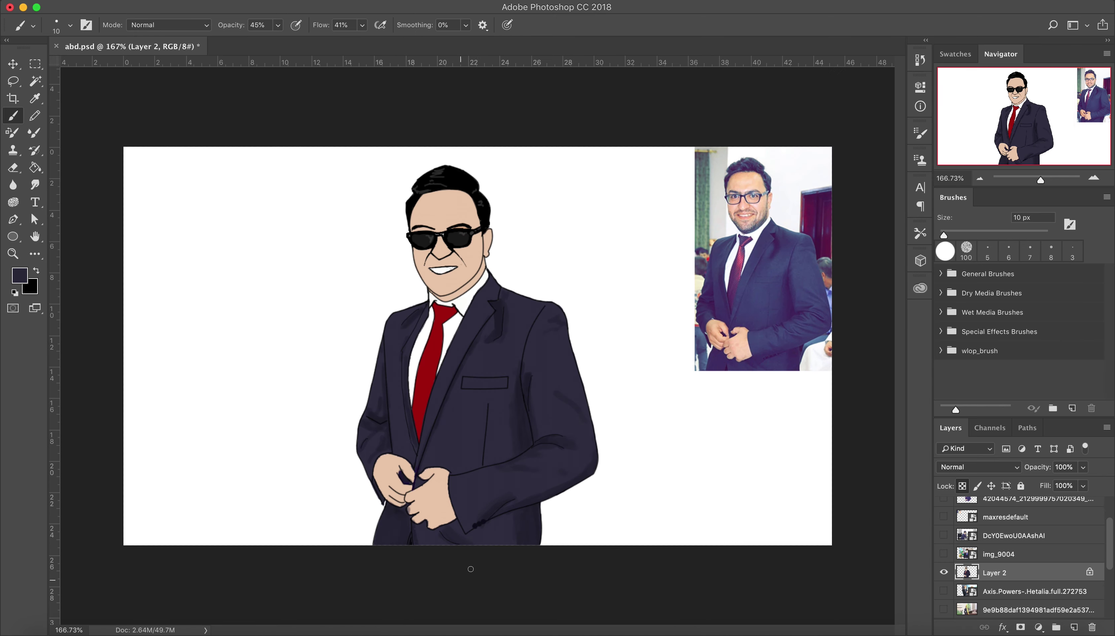
Shade the tie with its sampled dark red and brush a faint pink blush onto the cheek
{"action": "left_click", "coordinate": [430, 350], "text": "alt"}
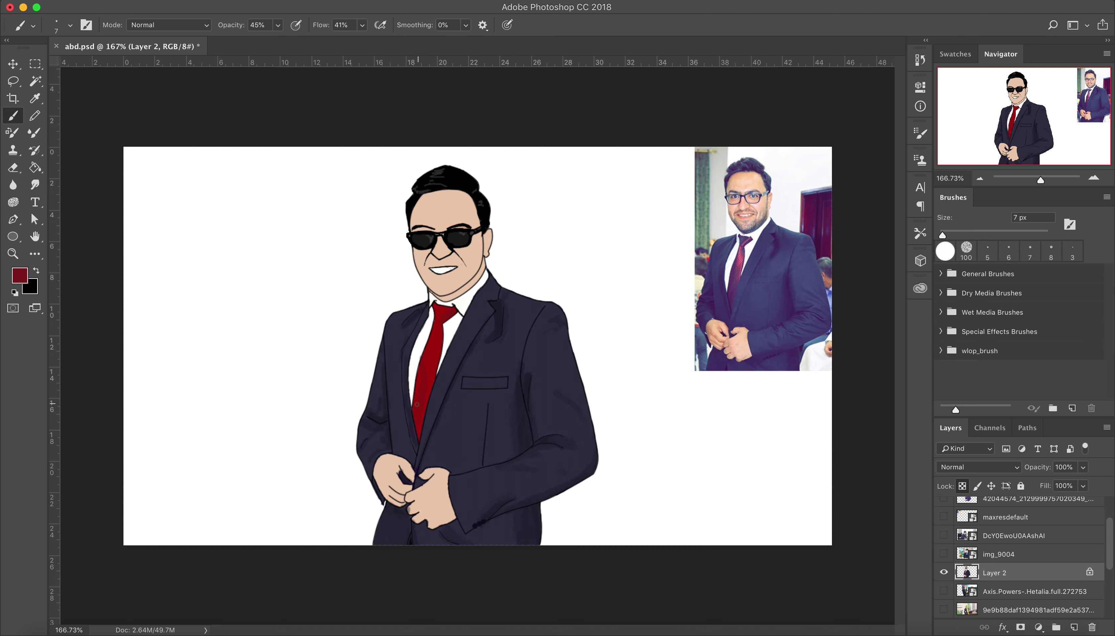
{"action": "scroll", "coordinate": [429, 330], "scroll_direction": "up", "scroll_amount": 4}
{"action": "scroll", "coordinate": [351, 384], "scroll_direction": "down", "scroll_amount": 3}
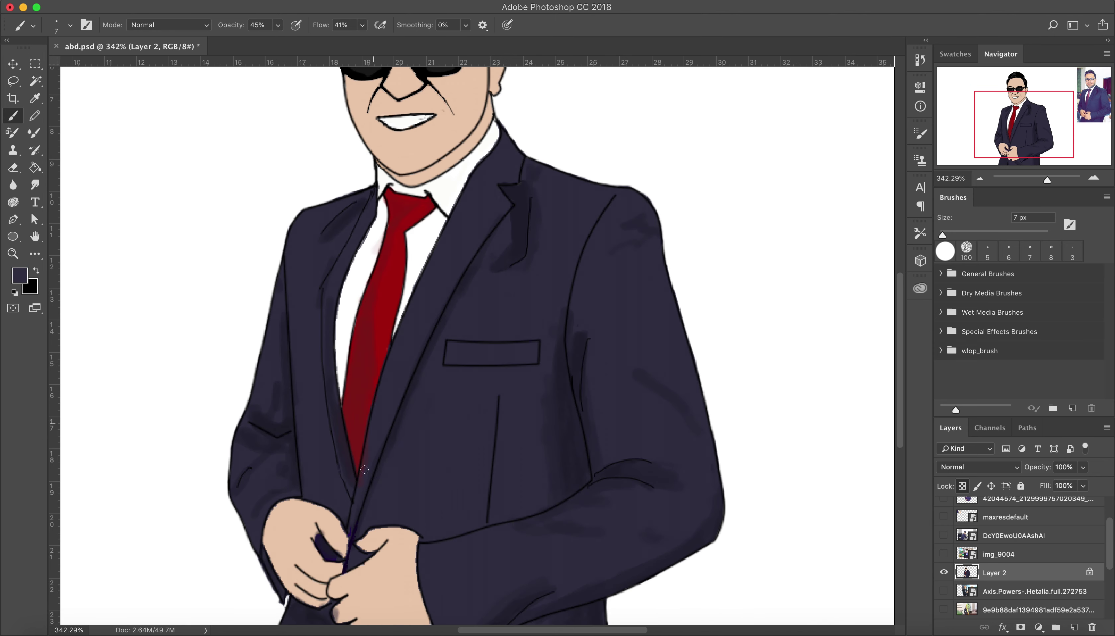
{"action": "left_click_drag", "start_coordinate": [398, 310], "coordinate": [248, 461]}
{"action": "left_click", "coordinate": [323, 212], "text": "alt"}
{"action": "scroll", "coordinate": [327, 221], "scroll_direction": "up", "scroll_amount": 3}
{"action": "left_click_drag", "start_coordinate": [323, 322], "coordinate": [348, 350]}
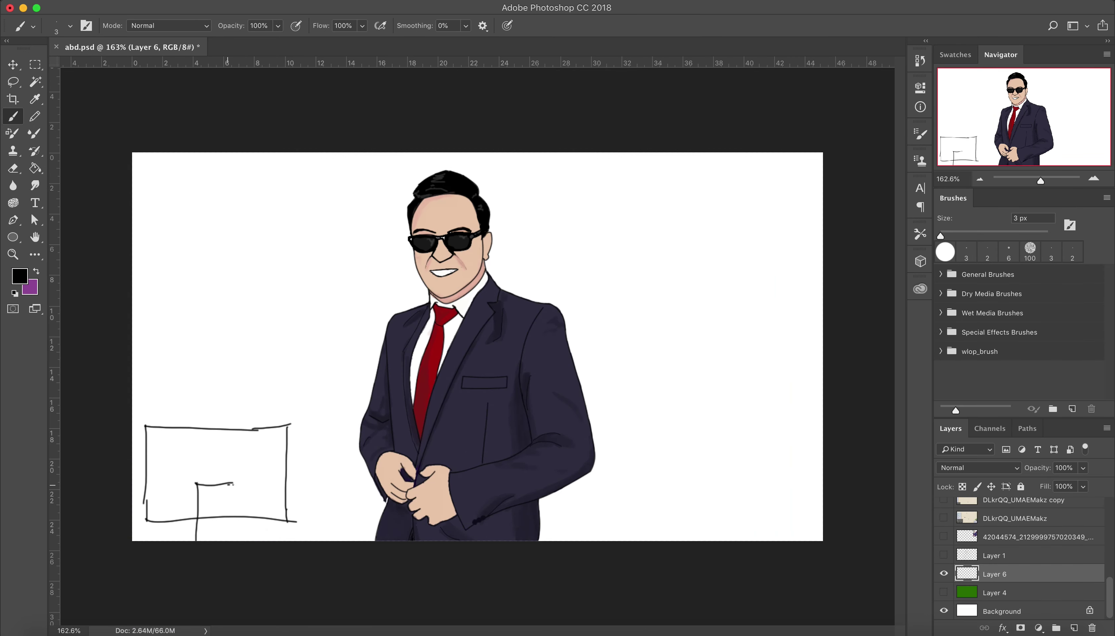
Sketch the monitor's outline, inner box and stand posts in black lines
{"action": "left_click_drag", "start_coordinate": [233, 484], "coordinate": [234, 540]}
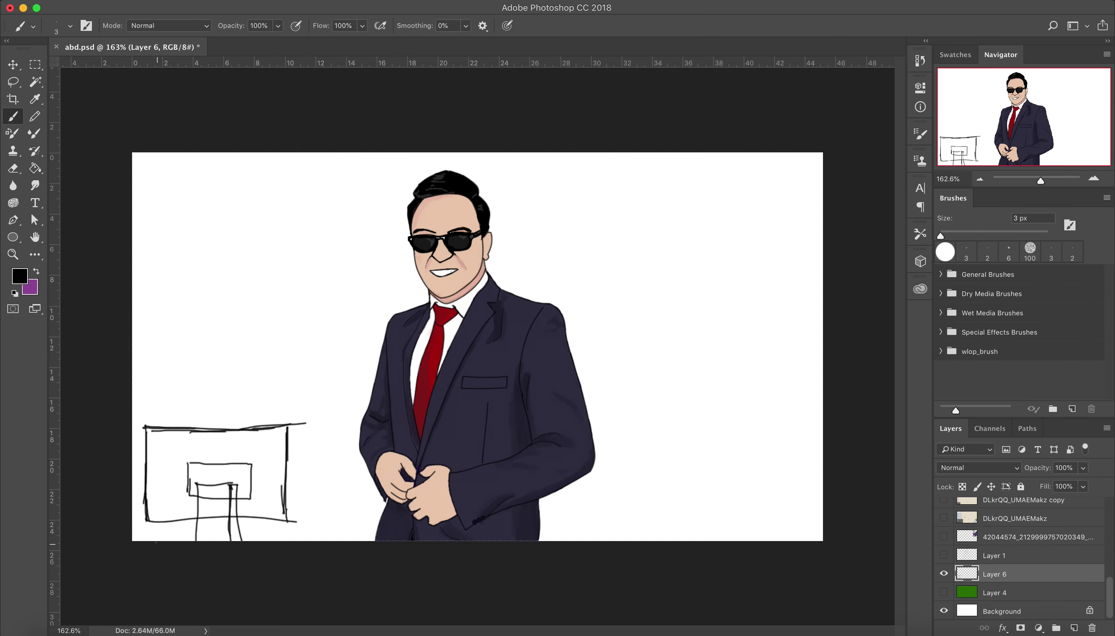
{"action": "left_click_drag", "start_coordinate": [153, 438], "coordinate": [283, 436]}
{"action": "left_click_drag", "start_coordinate": [201, 484], "coordinate": [201, 540]}
{"action": "key", "text": "e"}
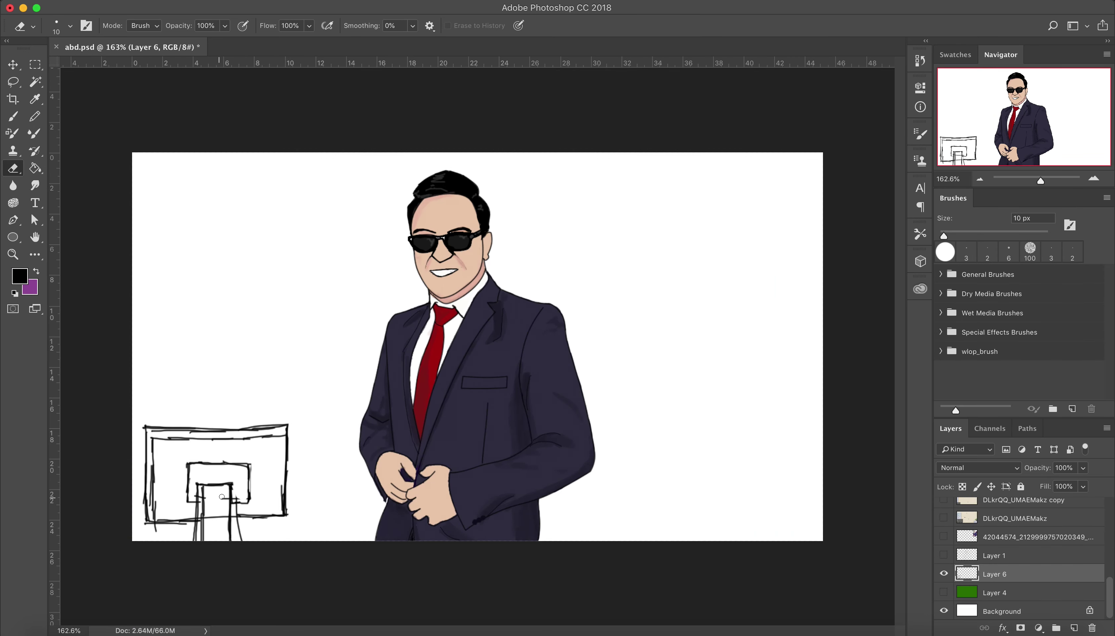
{"action": "key", "text": "b"}
{"action": "left_click_drag", "start_coordinate": [182, 464], "coordinate": [182, 521]}
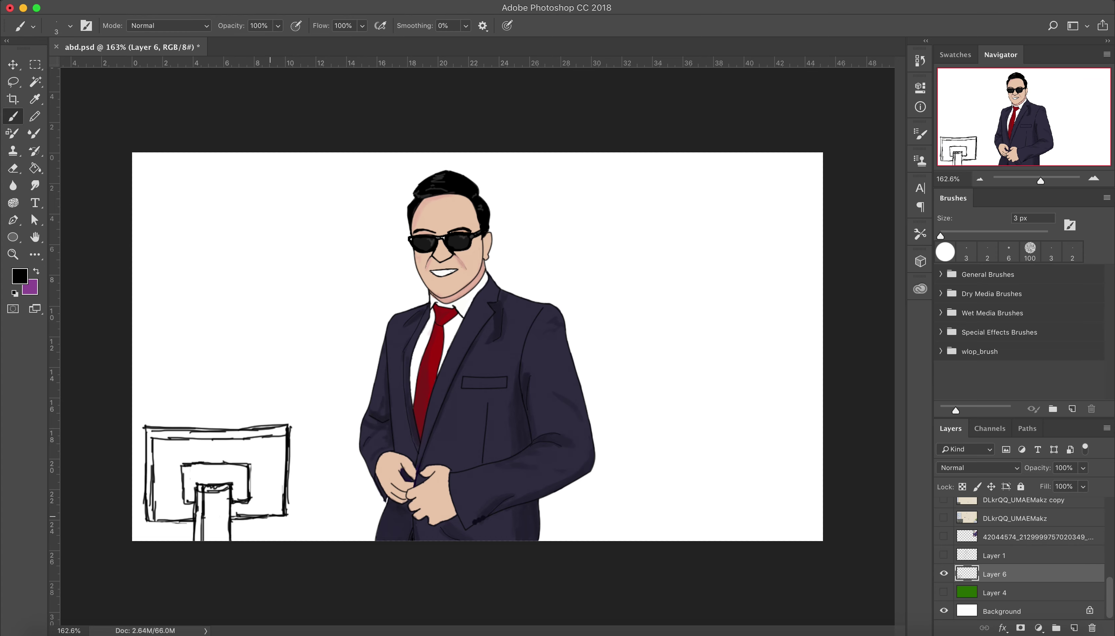
Sketch the tall shelf's top frame and right post, erasing stray monitor lines
{"action": "left_click_drag", "start_coordinate": [264, 423], "coordinate": [260, 191]}
{"action": "mouse_move", "coordinate": [265, 423]}
{"action": "left_mouse_down"}
{"action": "mouse_move", "coordinate": [133, 194]}
{"action": "mouse_move", "coordinate": [283, 189]}
{"action": "left_mouse_up"}
{"action": "key", "text": "ctrl+alt+z"}
{"action": "key", "text": "ctrl+alt+z"}
{"action": "mouse_move", "coordinate": [269, 192]}
{"action": "left_mouse_down"}
{"action": "mouse_move", "coordinate": [266, 421]}
{"action": "mouse_move", "coordinate": [306, 529]}
{"action": "left_mouse_up"}
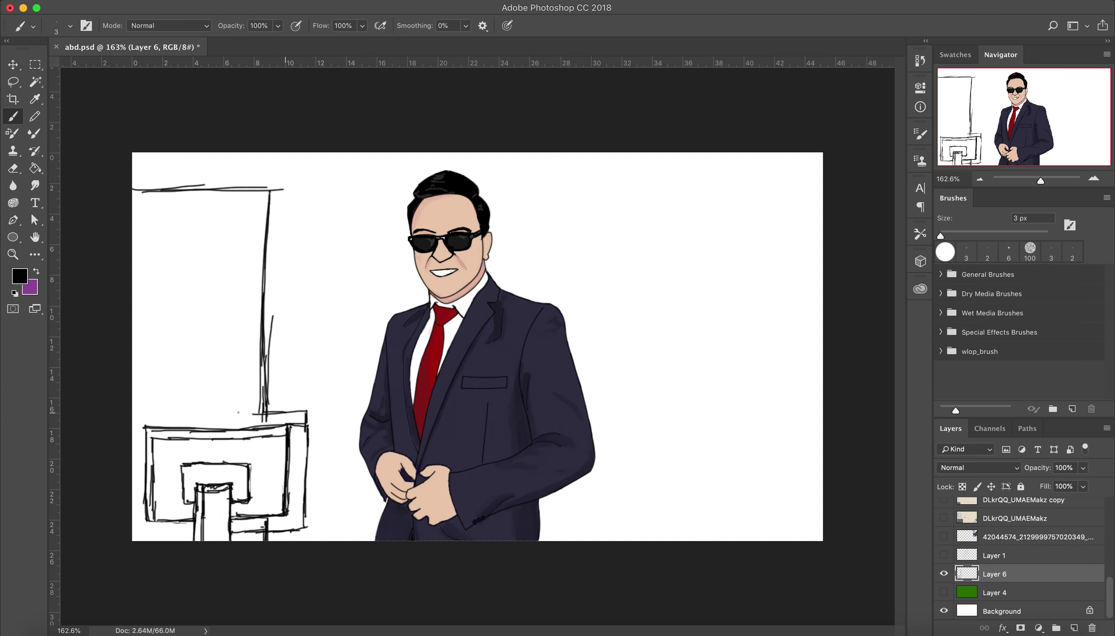
{"action": "key", "text": "e"}
{"action": "mouse_move", "coordinate": [133, 415]}
{"action": "left_mouse_down"}
{"action": "mouse_move", "coordinate": [307, 412]}
{"action": "mouse_move", "coordinate": [287, 509]}
{"action": "left_mouse_up"}
{"action": "left_click_drag", "start_coordinate": [146, 522], "coordinate": [265, 430]}
Redraw the monitor's inner box and its top, bottom and left edges
{"action": "key", "text": "b"}
{"action": "mouse_move", "coordinate": [172, 505]}
{"action": "left_mouse_down"}
{"action": "mouse_move", "coordinate": [257, 454]}
{"action": "mouse_move", "coordinate": [232, 526]}
{"action": "left_mouse_up"}
{"action": "left_click_drag", "start_coordinate": [143, 529], "coordinate": [305, 525]}
{"action": "mouse_move", "coordinate": [141, 421]}
{"action": "left_mouse_down"}
{"action": "mouse_move", "coordinate": [140, 525]}
{"action": "mouse_move", "coordinate": [305, 412]}
{"action": "left_mouse_up"}
Sketch the shelf's right post, inner frame and crossbar
{"action": "left_click_drag", "start_coordinate": [279, 195], "coordinate": [272, 409]}
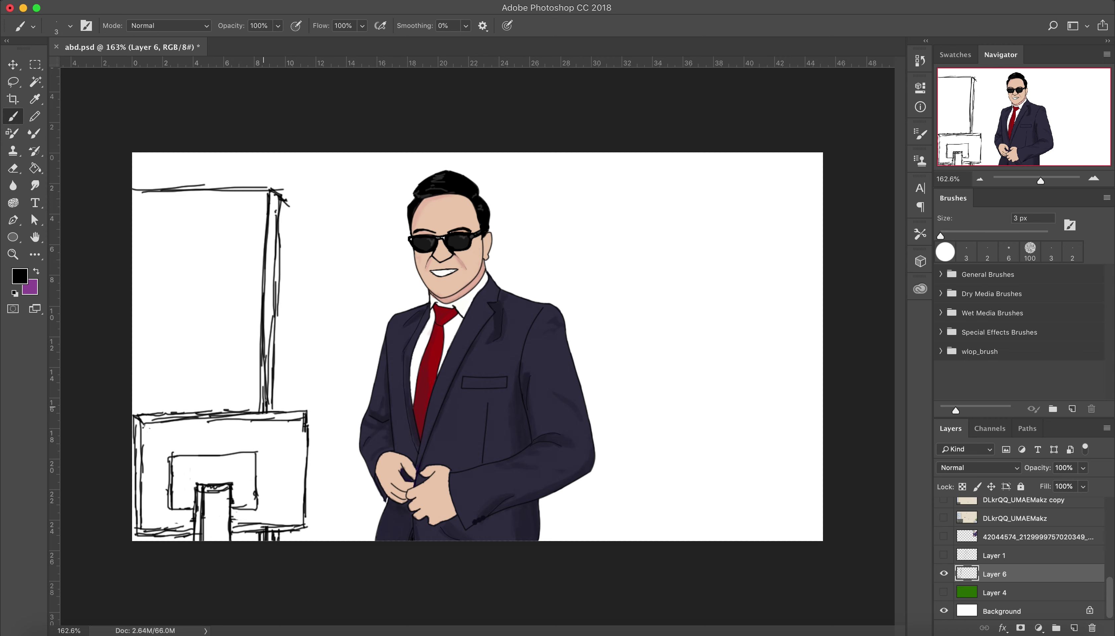
{"action": "left_click_drag", "start_coordinate": [133, 206], "coordinate": [255, 204]}
{"action": "left_click_drag", "start_coordinate": [252, 203], "coordinate": [245, 412]}
{"action": "left_click_drag", "start_coordinate": [133, 287], "coordinate": [248, 287]}
{"action": "key", "text": "ctrl+alt+z"}
{"action": "key", "text": "ctrl+alt+z"}
Sketch the side table with potted plant and a large leafy plant behind the man
{"action": "left_click_drag", "start_coordinate": [133, 293], "coordinate": [250, 292]}
{"action": "left_click_drag", "start_coordinate": [133, 401], "coordinate": [243, 396]}
{"action": "left_click_drag", "start_coordinate": [724, 540], "coordinate": [719, 463]}
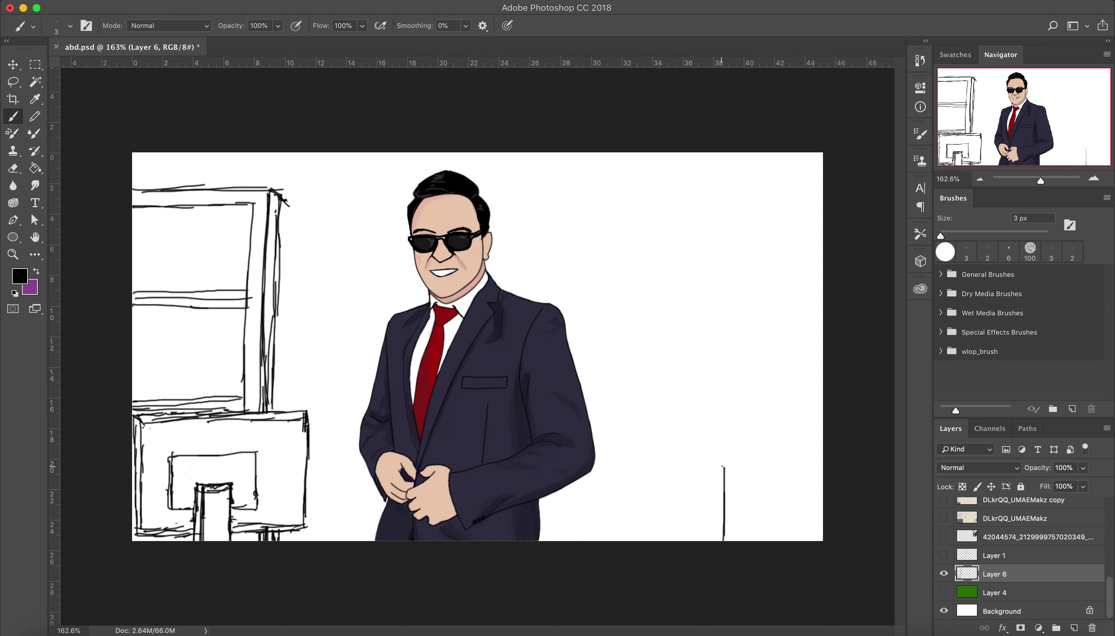
{"action": "left_click_drag", "start_coordinate": [787, 420], "coordinate": [810, 341]}
{"action": "left_click_drag", "start_coordinate": [726, 398], "coordinate": [774, 336]}
{"action": "left_click_drag", "start_coordinate": [567, 540], "coordinate": [677, 447]}
{"action": "left_click_drag", "start_coordinate": [513, 250], "coordinate": [688, 266]}
{"action": "left_click_drag", "start_coordinate": [575, 304], "coordinate": [671, 277]}
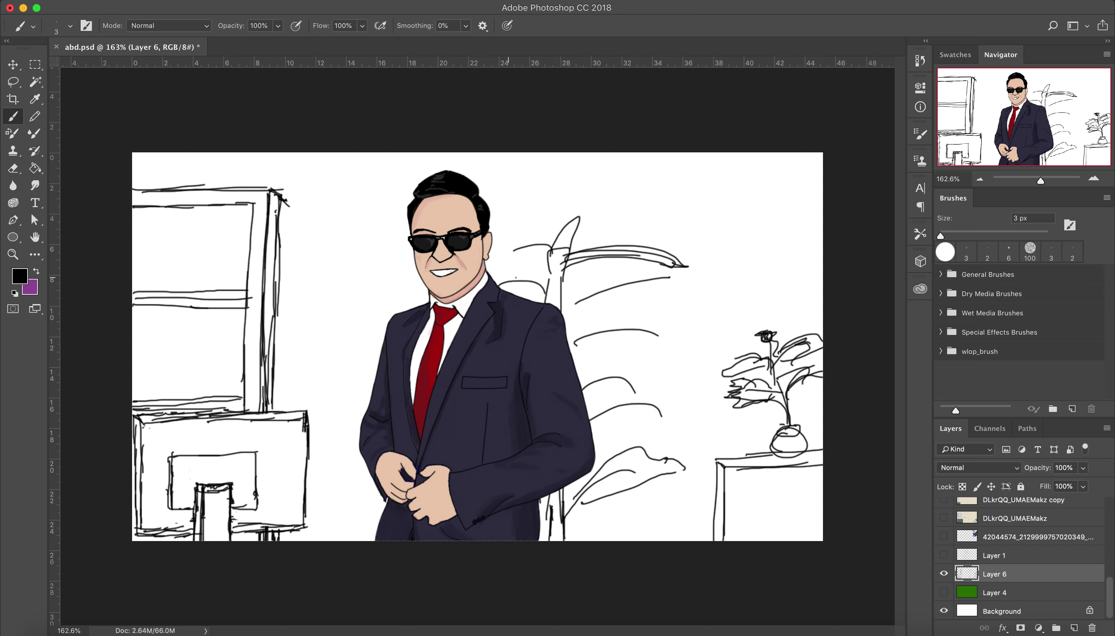
{"action": "key", "text": "p"}
{"action": "left_click", "coordinate": [306, 410]}
Trace the monitor's inner screen and stand as rectangular Pen paths
{"action": "left_click", "coordinate": [134, 412]}
{"action": "left_click", "coordinate": [134, 530]}
{"action": "left_click", "coordinate": [305, 527]}
{"action": "left_click", "coordinate": [173, 508]}
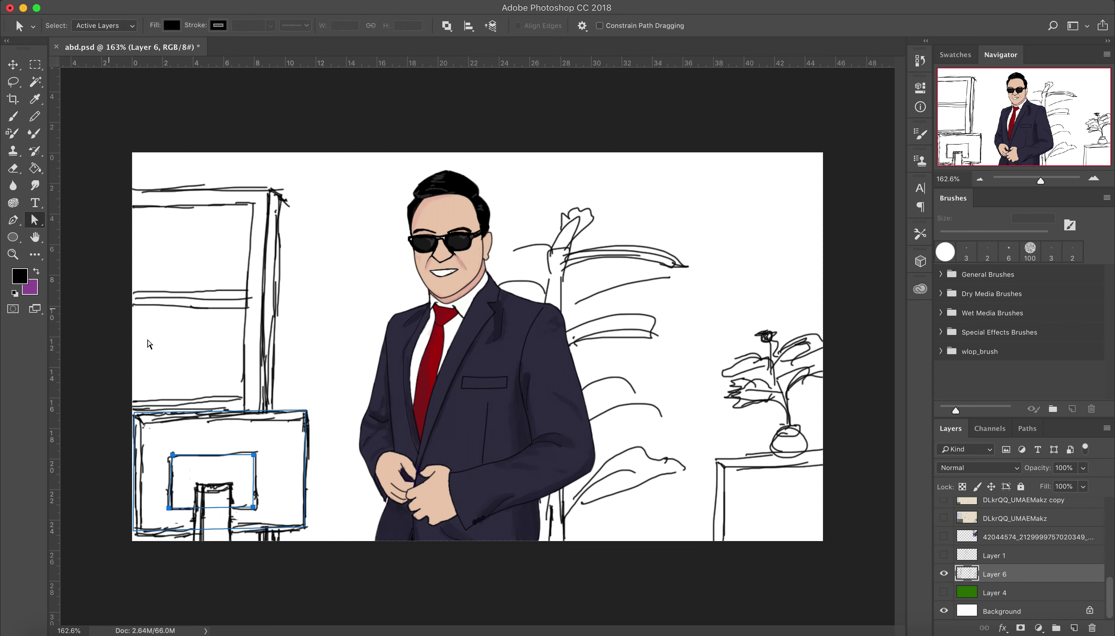
{"action": "left_click", "coordinate": [172, 454]}
{"action": "left_click", "coordinate": [196, 483]}
{"action": "left_click", "coordinate": [229, 484]}
{"action": "left_click", "coordinate": [230, 543]}
{"action": "left_click", "coordinate": [196, 544]}
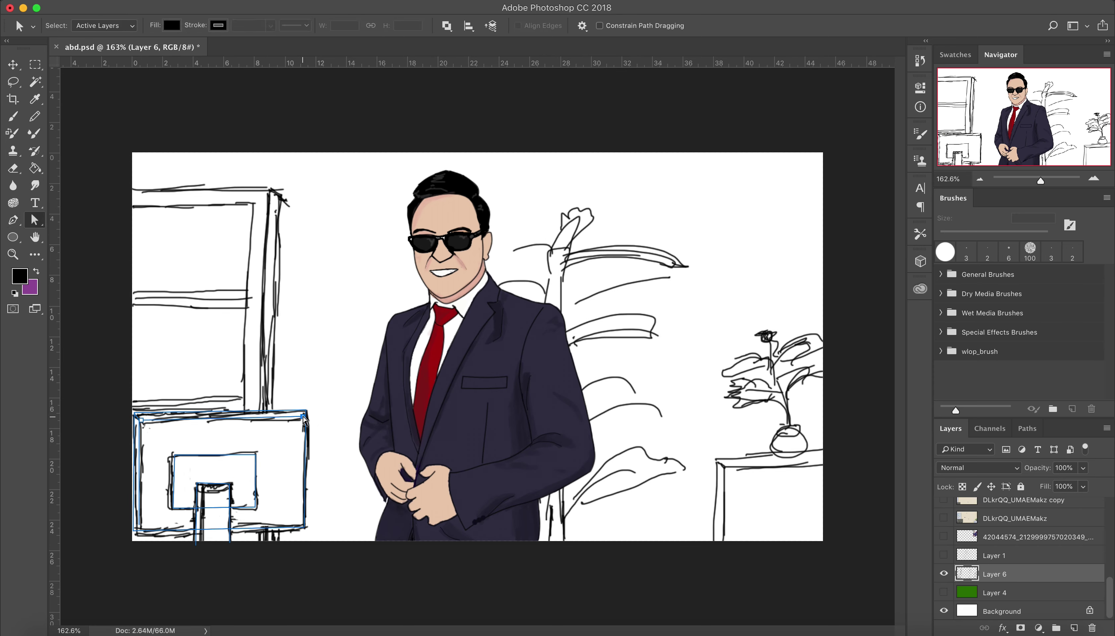
Erase sketch lines inside the paths and reshape the monitor's inner rectangle anchors
{"action": "key", "text": "e"}
{"action": "mouse_move", "coordinate": [305, 416]}
{"action": "left_mouse_down"}
{"action": "mouse_move", "coordinate": [190, 531]}
{"action": "mouse_move", "coordinate": [290, 442]}
{"action": "left_mouse_up"}
{"action": "key", "text": "a"}
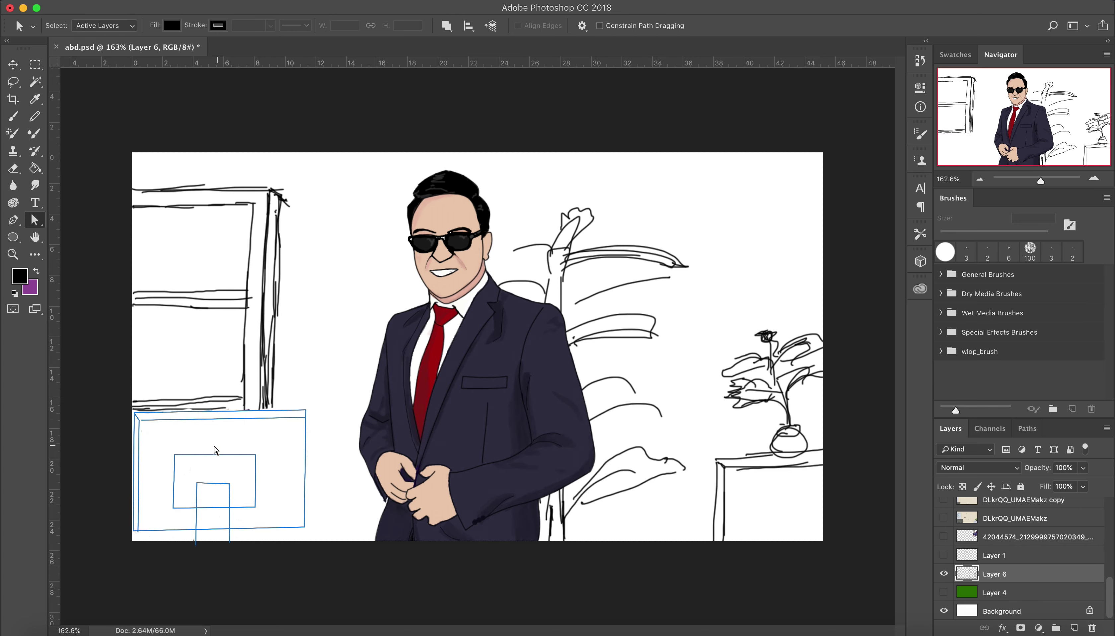
{"action": "left_click_drag", "start_coordinate": [174, 454], "coordinate": [181, 463]}
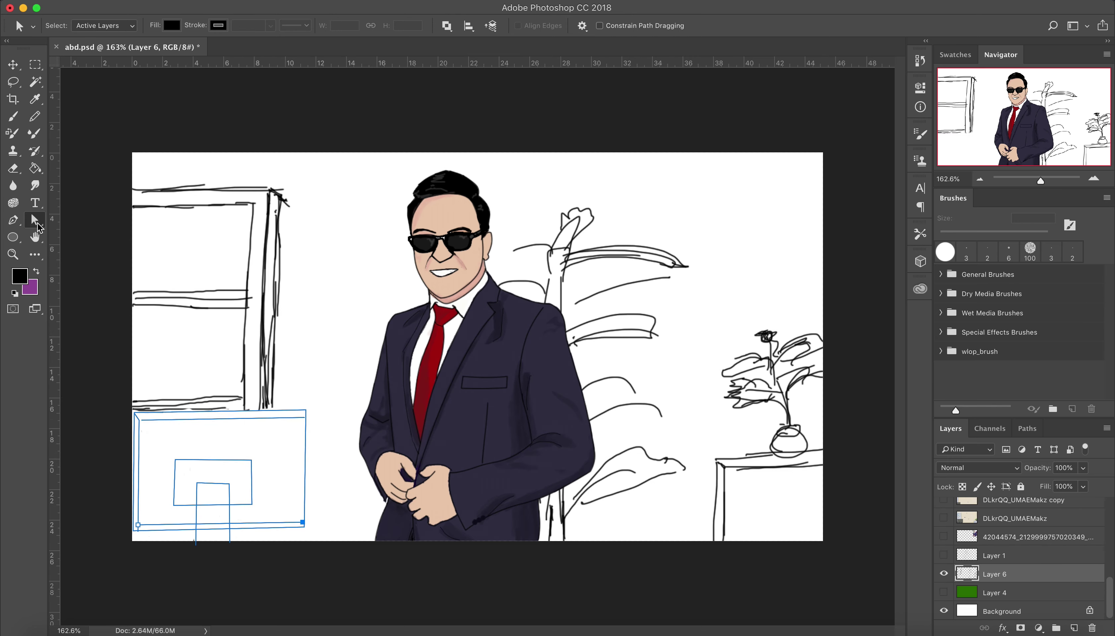
Trace the bookshelf's edges and horizontal shelf lines as a path
{"action": "key", "text": "p"}
{"action": "left_click", "coordinate": [124, 207]}
{"action": "left_click", "coordinate": [252, 203]}
{"action": "left_click", "coordinate": [245, 570]}
{"action": "left_click", "coordinate": [127, 289]}
{"action": "left_click", "coordinate": [247, 289]}
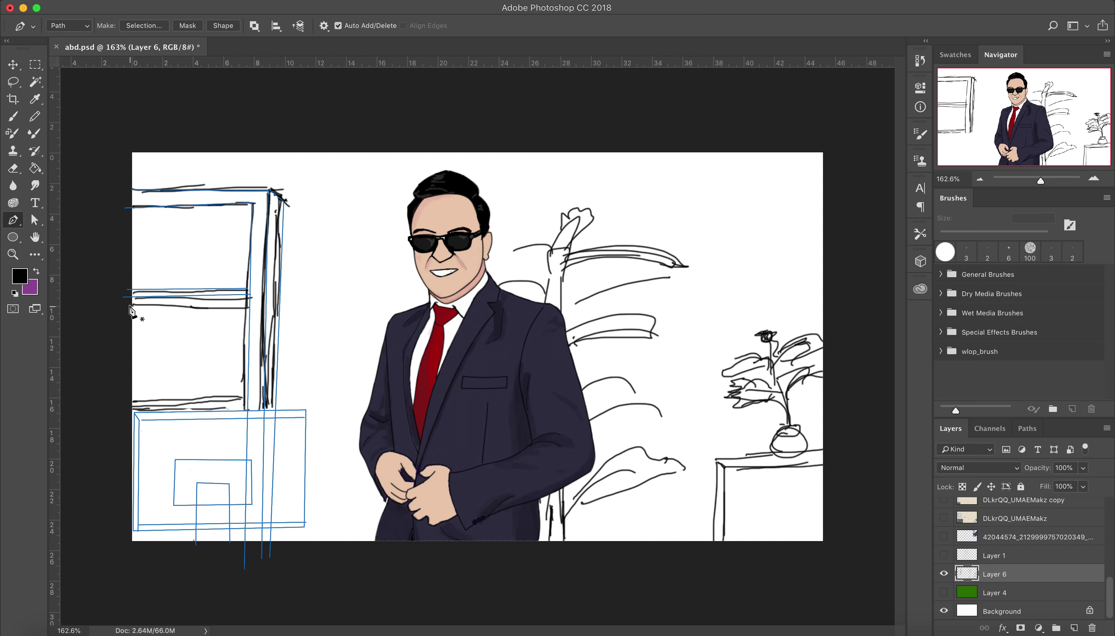
{"action": "left_click", "coordinate": [126, 303]}
{"action": "left_click", "coordinate": [121, 408]}
{"action": "left_click", "coordinate": [249, 403]}
{"action": "key", "text": "a"}
Trace the side table's left edge and top corner as a path
{"action": "scroll", "coordinate": [87, 238], "scroll_direction": "up", "scroll_amount": 3}
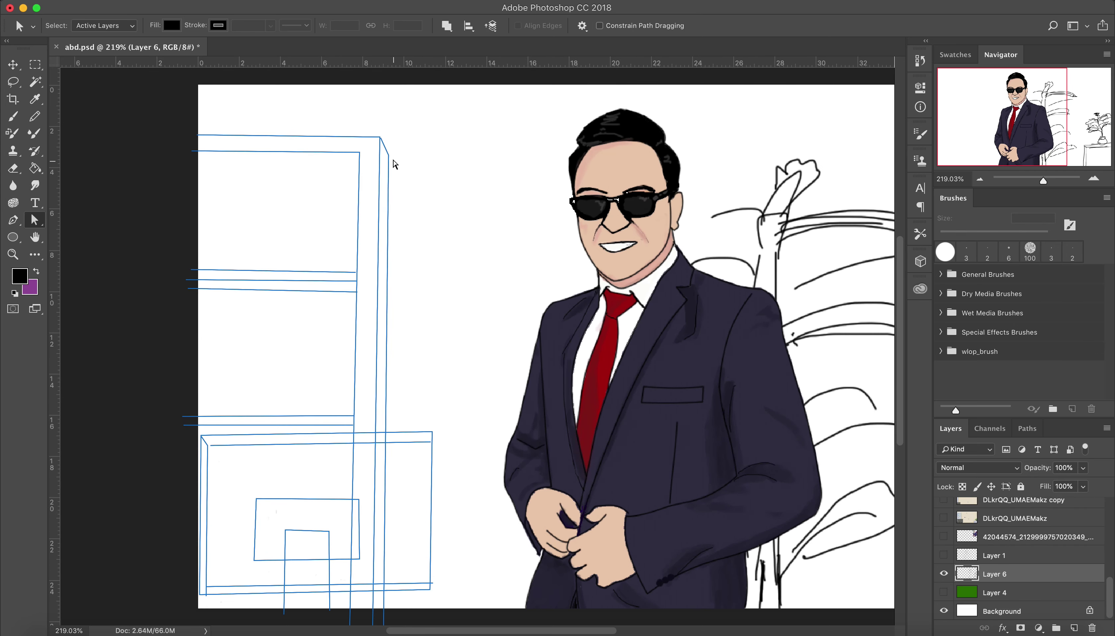
{"action": "scroll", "coordinate": [398, 448], "scroll_direction": "down", "scroll_amount": 2}
{"action": "key", "text": "p"}
{"action": "left_click", "coordinate": [747, 568]}
{"action": "left_click", "coordinate": [746, 470]}
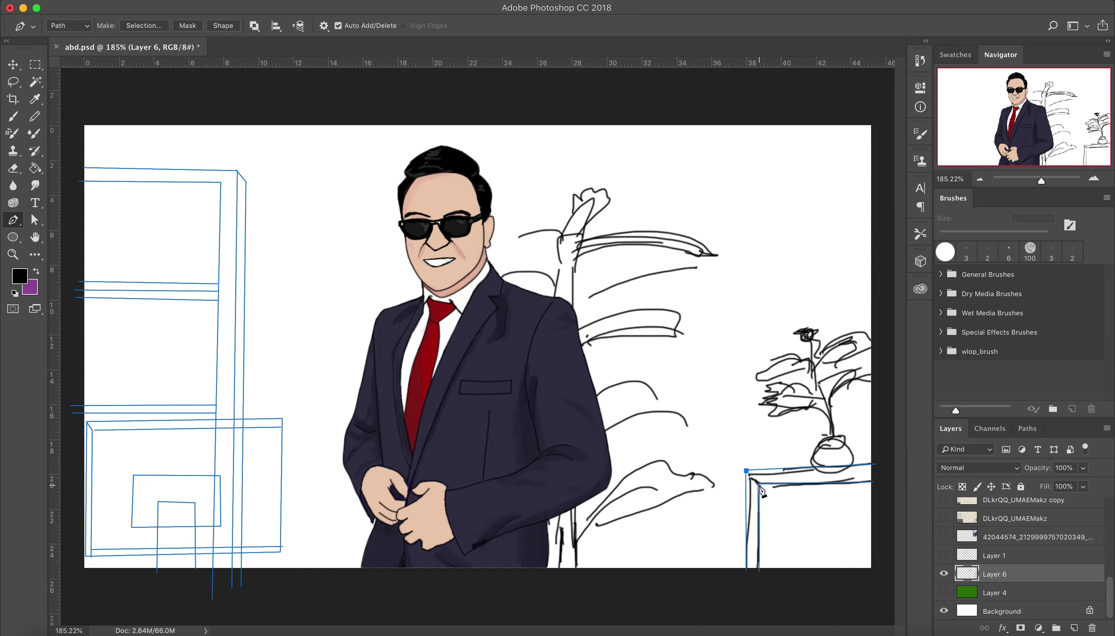
{"action": "key", "text": "a"}
Stroke all traced paths with the black brush and erase overshooting line ends
{"action": "key", "text": "b"}
{"action": "left_click_drag", "start_coordinate": [708, 377], "coordinate": [709, 422]}
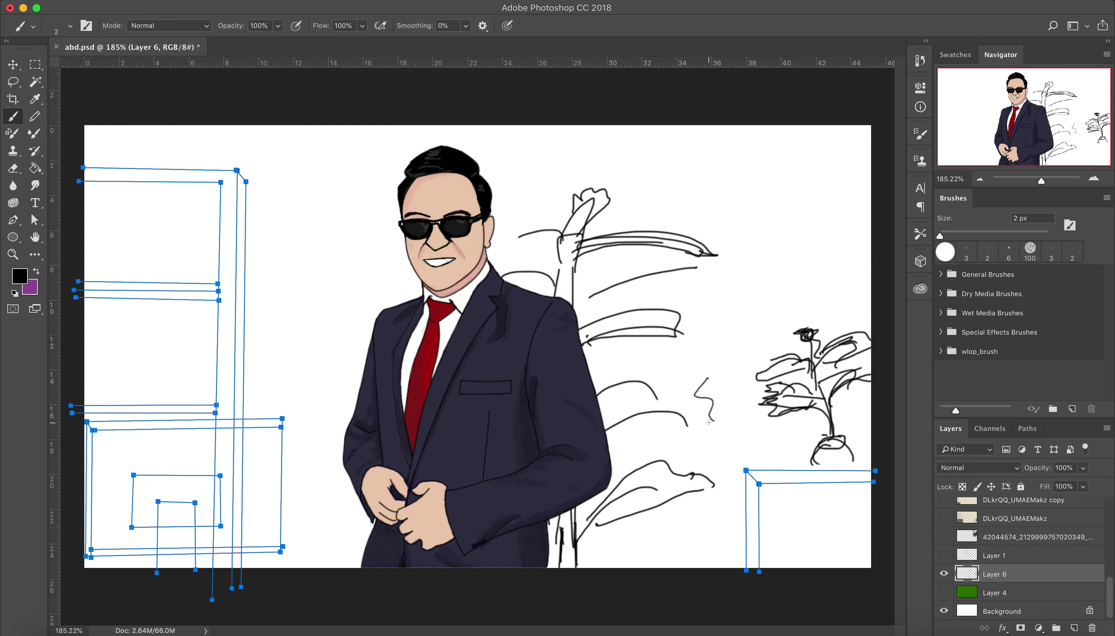
{"action": "right_click", "coordinate": [628, 358]}
{"action": "left_click", "coordinate": [650, 452]}
{"action": "key", "text": "e"}
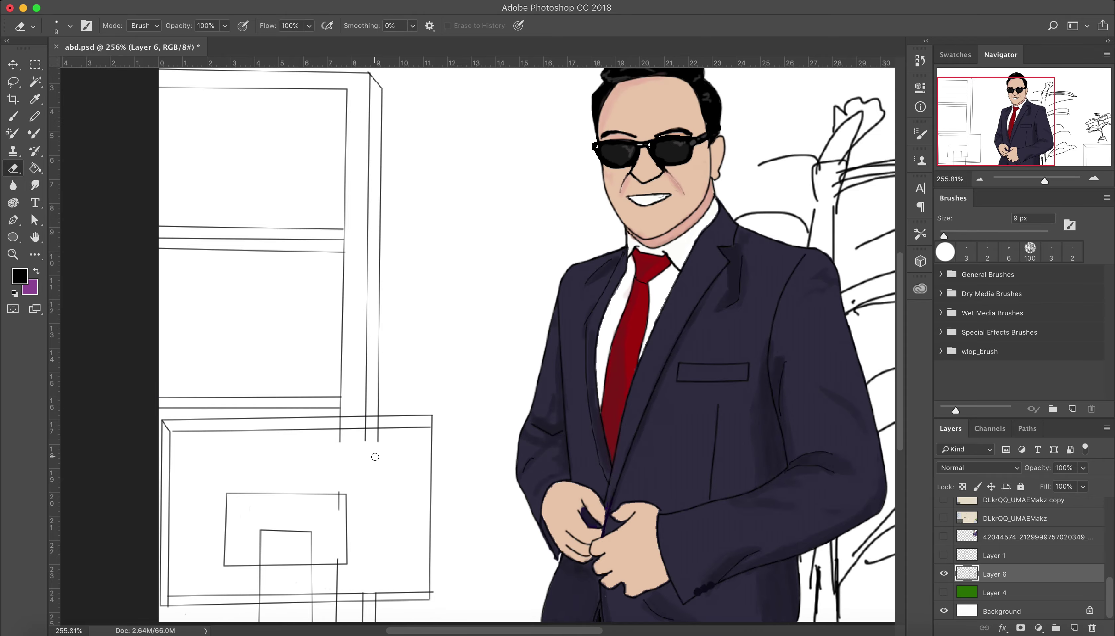
{"action": "scroll", "coordinate": [493, 429], "scroll_direction": "up", "scroll_amount": 5}
{"action": "scroll", "coordinate": [493, 430], "scroll_direction": "down", "scroll_amount": 3}
{"action": "left_click_drag", "start_coordinate": [383, 354], "coordinate": [458, 464]}
{"action": "key", "text": "bracketleft"}
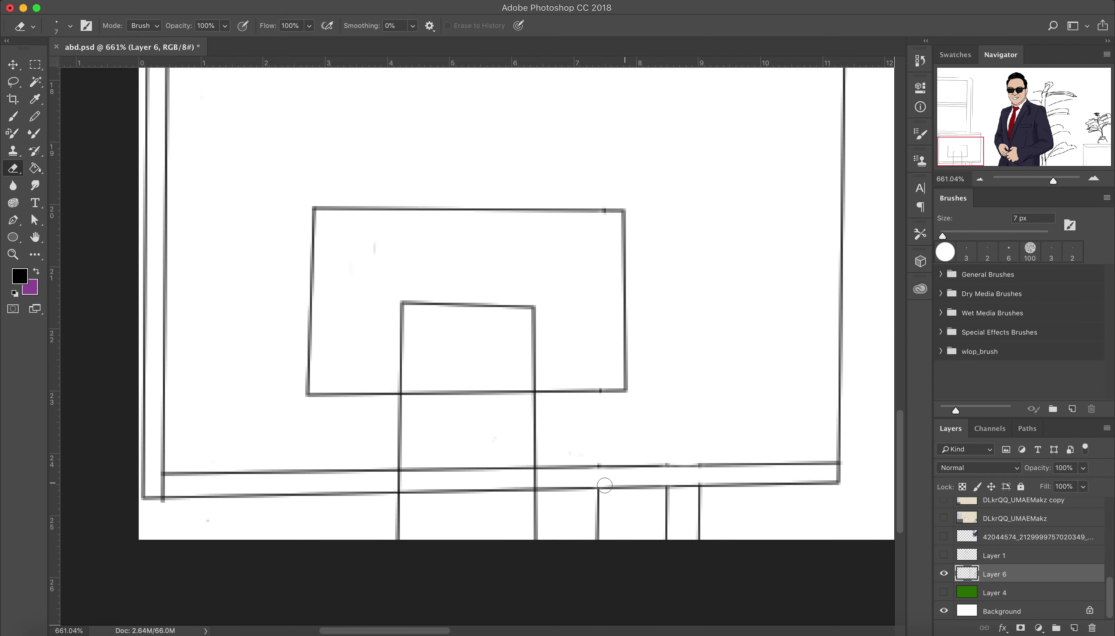
{"action": "scroll", "coordinate": [664, 464], "scroll_direction": "up", "scroll_amount": 5}
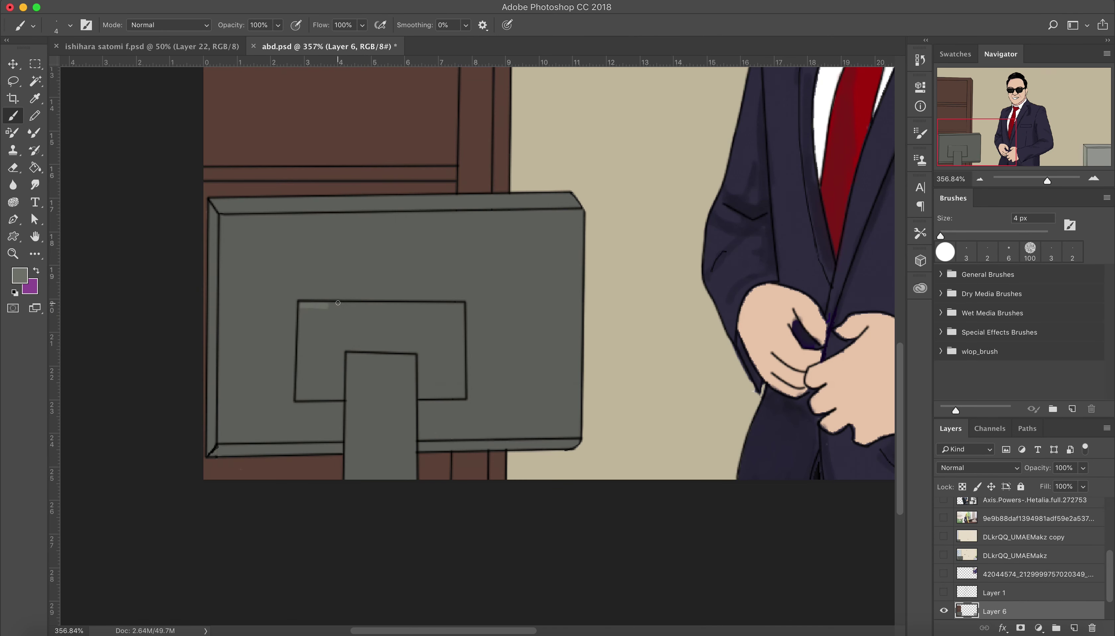
Highlight the inner rectangle's top edge and shade the monitor's left edges dark grey
{"action": "left_click_drag", "start_coordinate": [322, 315], "coordinate": [437, 316]}
{"action": "left_click", "coordinate": [20, 276]}
{"action": "left_click", "coordinate": [720, 129]}
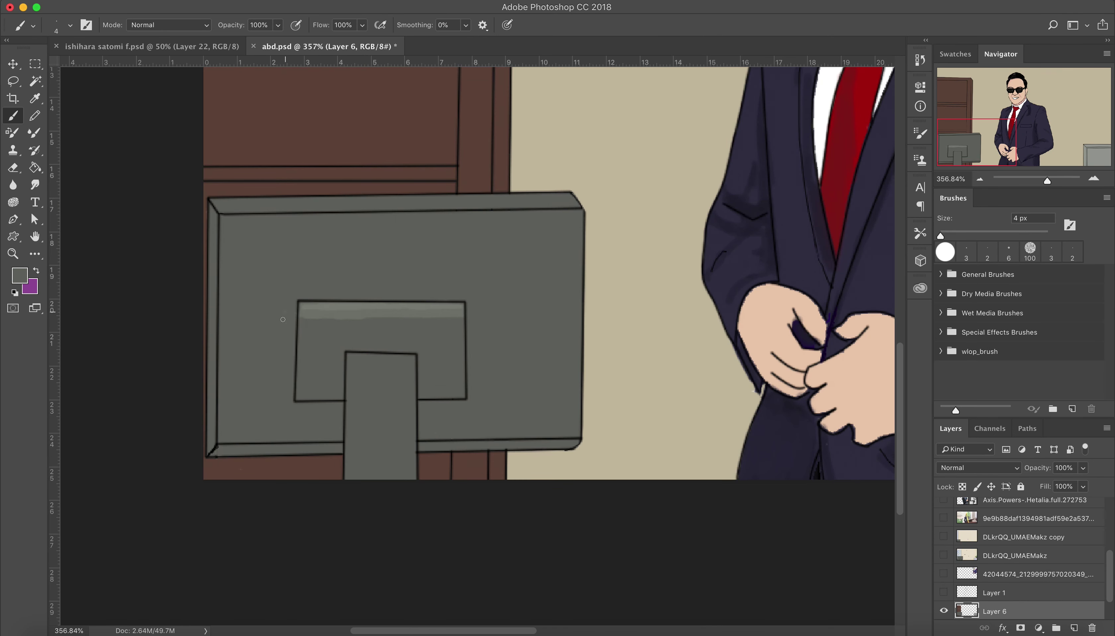
{"action": "left_click_drag", "start_coordinate": [351, 354], "coordinate": [351, 478]}
{"action": "left_click_drag", "start_coordinate": [303, 306], "coordinate": [303, 401]}
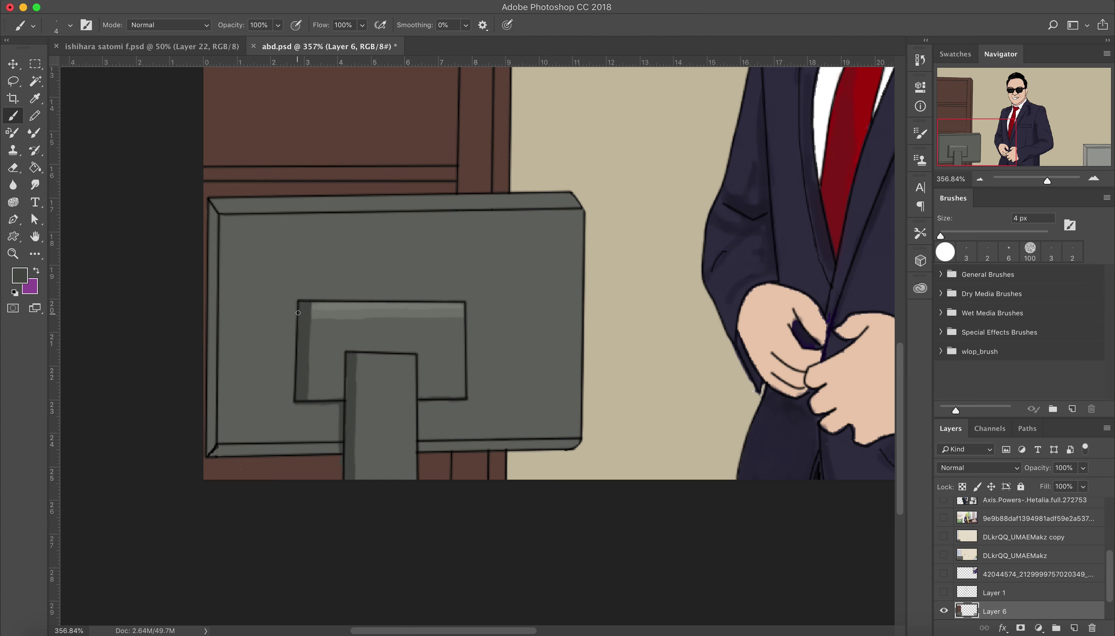
{"action": "left_click_drag", "start_coordinate": [298, 312], "coordinate": [296, 403]}
{"action": "left_click_drag", "start_coordinate": [212, 206], "coordinate": [212, 452]}
Shade the monitor's bottom edge, highlight its top edge, and lock Layer 6 transparency
{"action": "left_click", "coordinate": [287, 345], "text": "alt"}
{"action": "left_click_drag", "start_coordinate": [419, 445], "coordinate": [578, 442]}
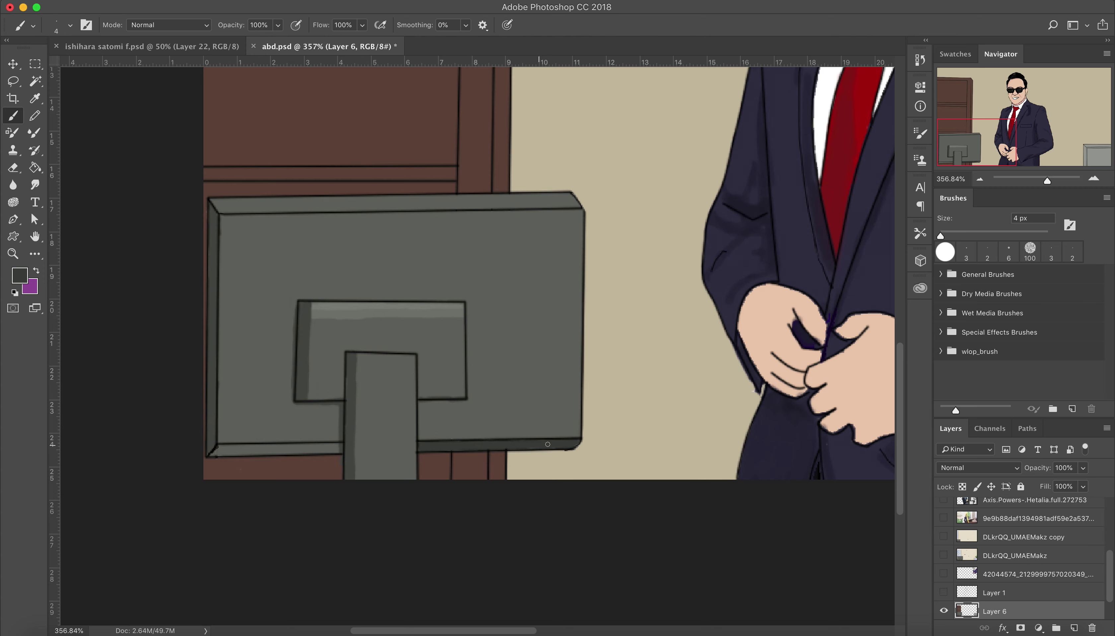
{"action": "left_click_drag", "start_coordinate": [344, 448], "coordinate": [211, 452]}
{"action": "scroll", "coordinate": [345, 317], "scroll_direction": "left", "scroll_amount": 2}
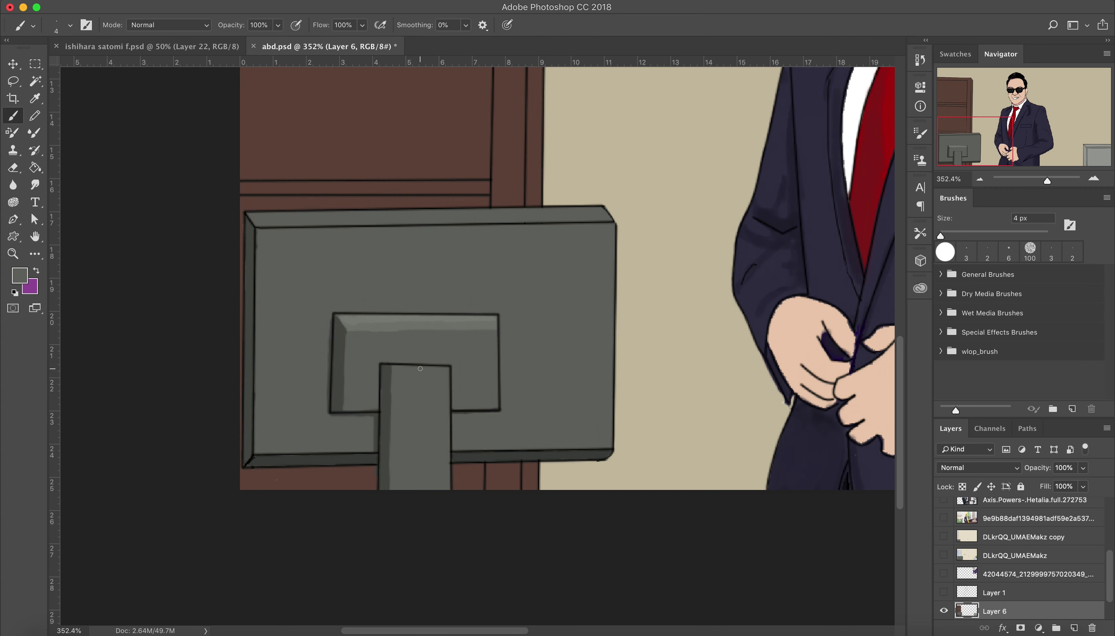
{"action": "left_click_drag", "start_coordinate": [607, 217], "coordinate": [250, 221]}
{"action": "left_click_drag", "start_coordinate": [611, 225], "coordinate": [257, 227]}
{"action": "key", "text": "slash"}
Duplicate the book outline across the shelves, including the bottom shelf behind the monitor
{"action": "key", "text": "v"}
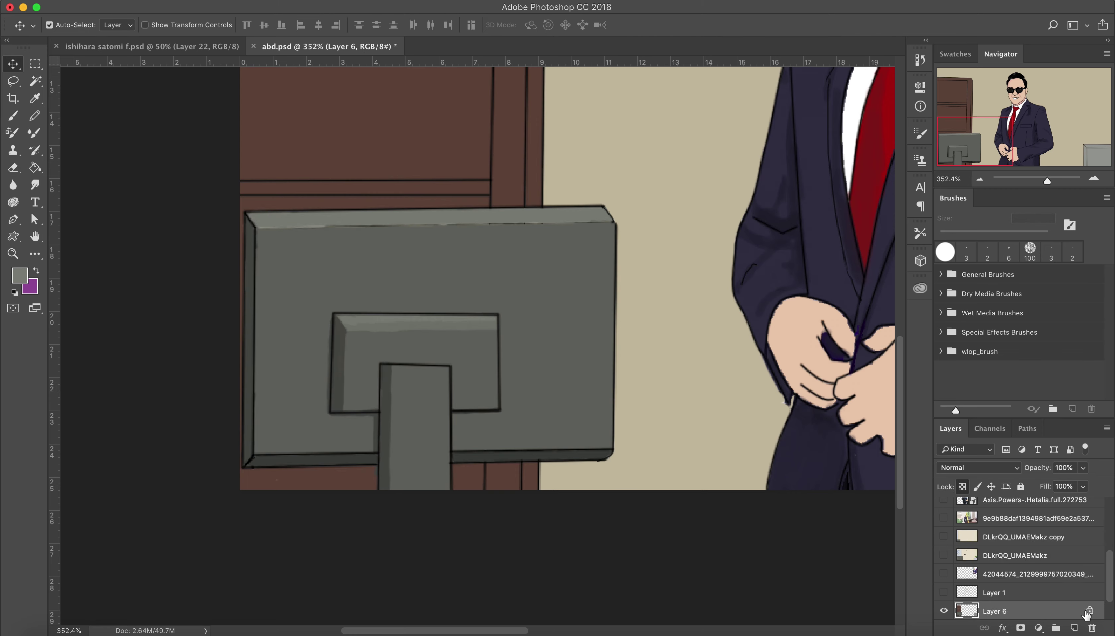
{"action": "key", "text": "g"}
{"action": "scroll", "coordinate": [232, 472], "scroll_direction": "down", "scroll_amount": 3}
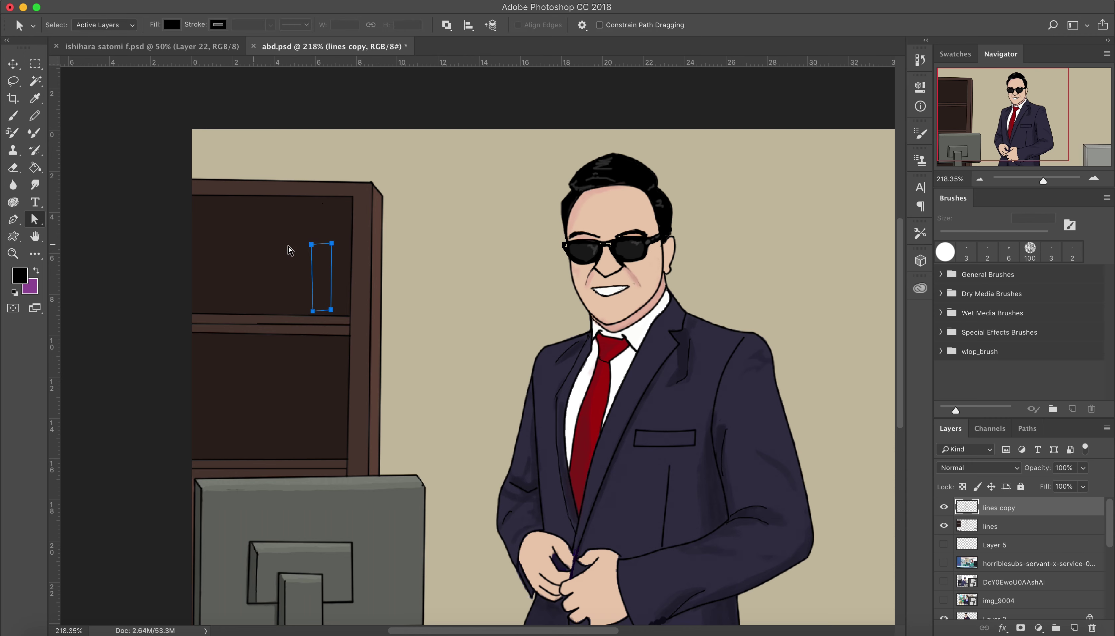
{"action": "mouse_move", "coordinate": [312, 277]}
{"action": "left_mouse_down"}
{"action": "mouse_move", "coordinate": [337, 277]}
{"action": "mouse_move", "coordinate": [199, 323]}
{"action": "mouse_move", "coordinate": [344, 384]}
{"action": "mouse_move", "coordinate": [225, 398]}
{"action": "left_mouse_up"}
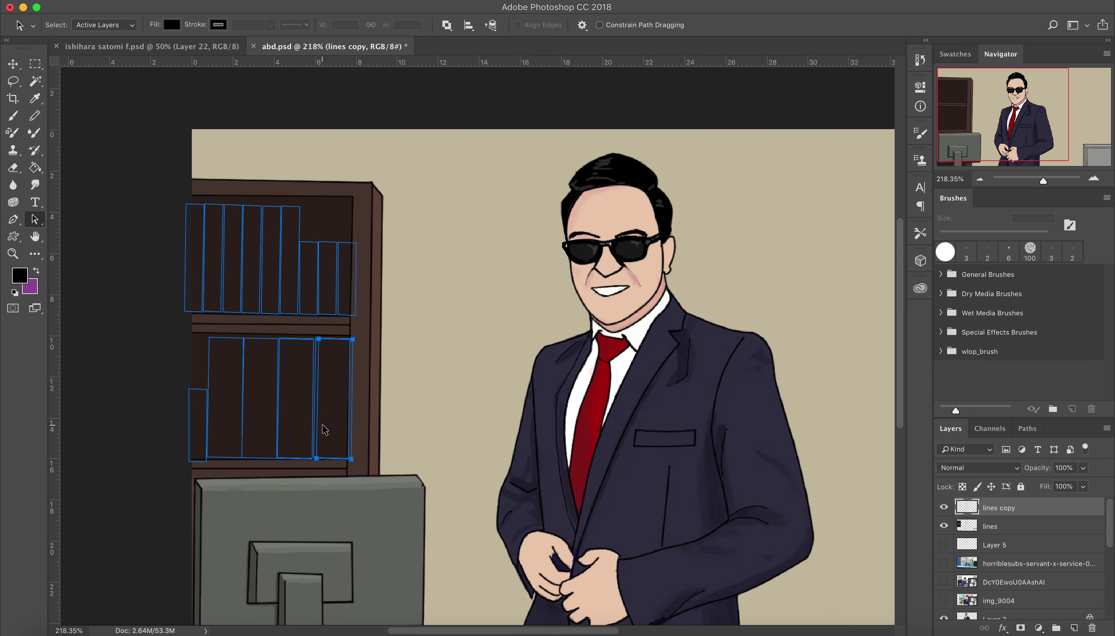
{"action": "scroll", "coordinate": [214, 314], "scroll_direction": "down", "scroll_amount": 5}
{"action": "scroll", "coordinate": [458, 307], "scroll_direction": "down", "scroll_amount": 2}
{"action": "left_click_drag", "start_coordinate": [134, 392], "coordinate": [108, 540]}
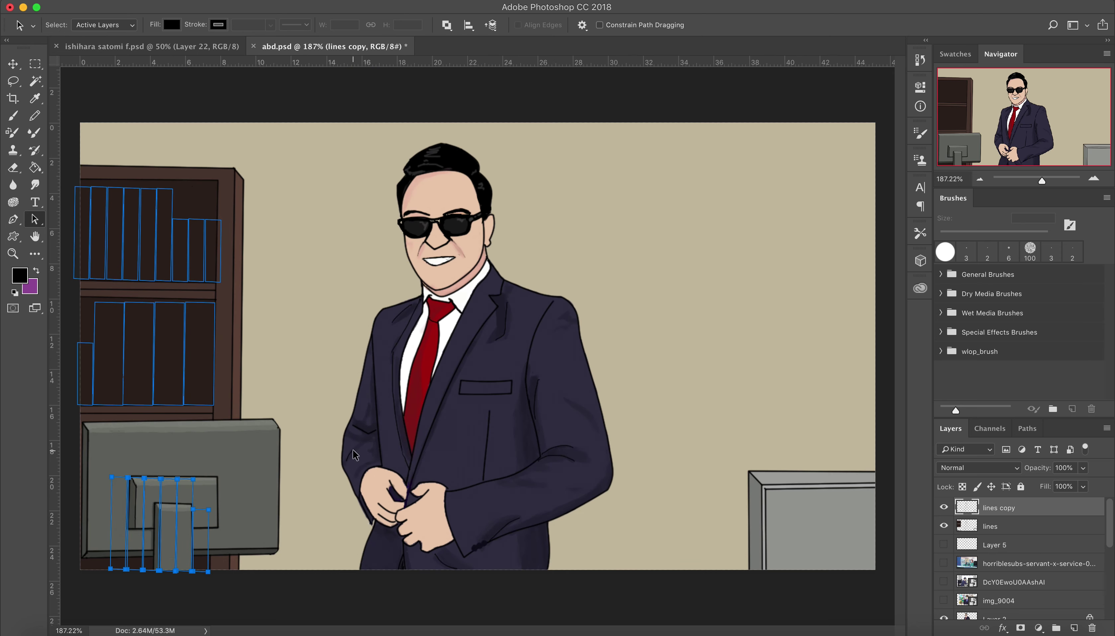
{"action": "scroll", "coordinate": [229, 520], "scroll_direction": "down", "scroll_amount": 2}
{"action": "left_click", "coordinate": [229, 520]}
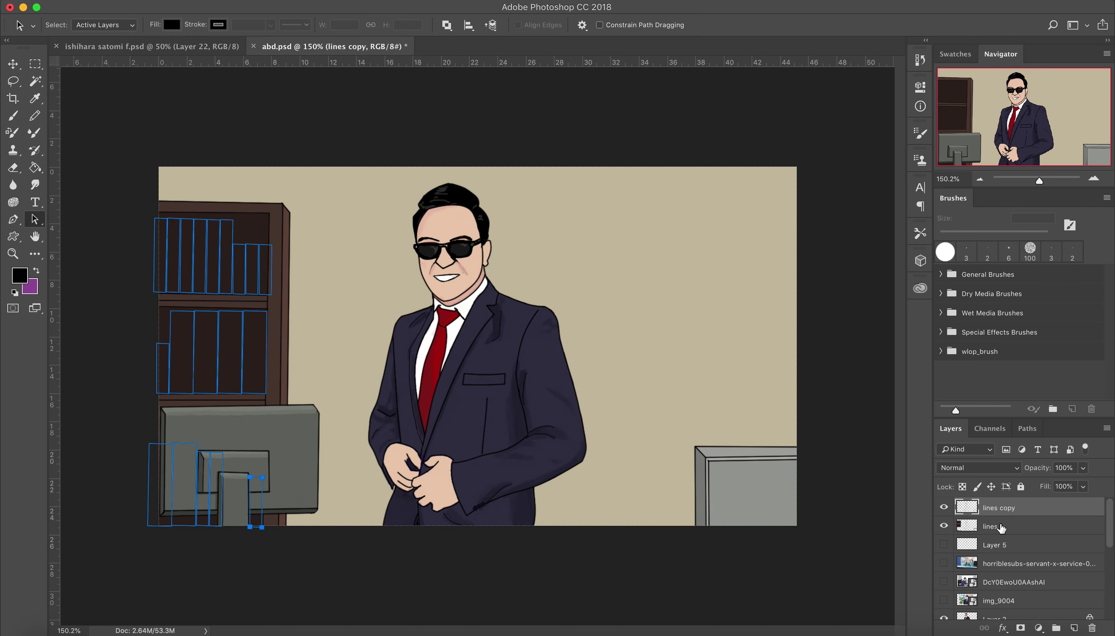
Select the Work Path of book outlines from the saved paths list
{"action": "left_click", "coordinate": [1028, 428]}
{"action": "scroll", "coordinate": [487, 354], "scroll_direction": "up", "scroll_amount": 3}
{"action": "key", "text": "e"}
{"action": "left_click", "coordinate": [1018, 479]}
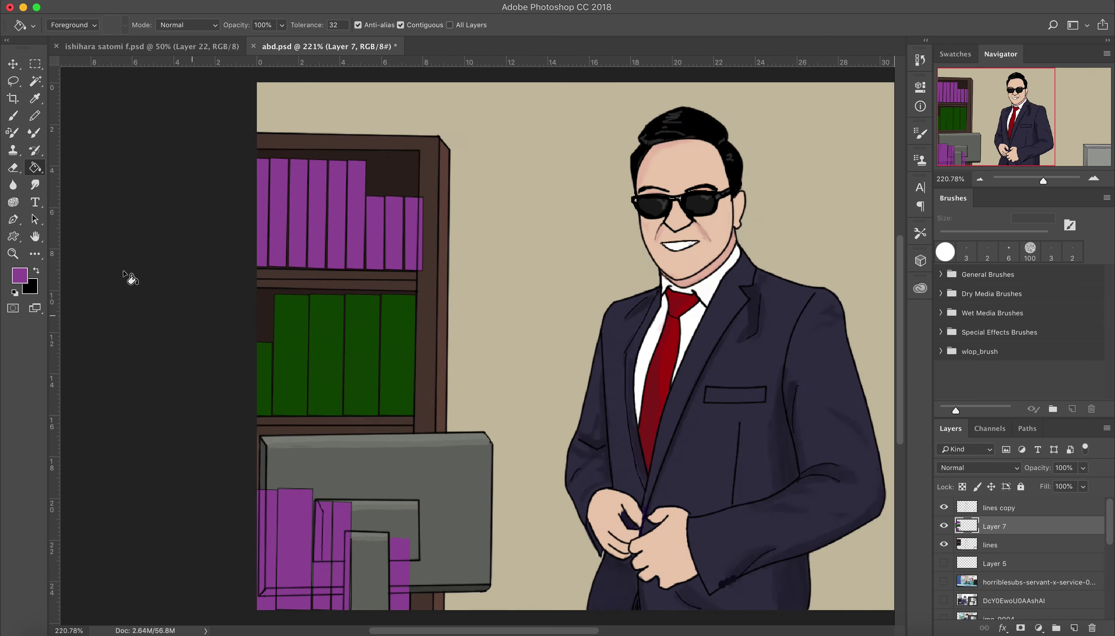
Erase the purple book fill spilling over the monitor with a smaller eraser
{"action": "key", "text": "e"}
{"action": "scroll", "coordinate": [500, 434], "scroll_direction": "up", "scroll_amount": 2}
{"action": "mouse_move", "coordinate": [323, 330]}
{"action": "left_mouse_down"}
{"action": "mouse_move", "coordinate": [410, 442]}
{"action": "mouse_move", "coordinate": [318, 445]}
{"action": "left_mouse_up"}
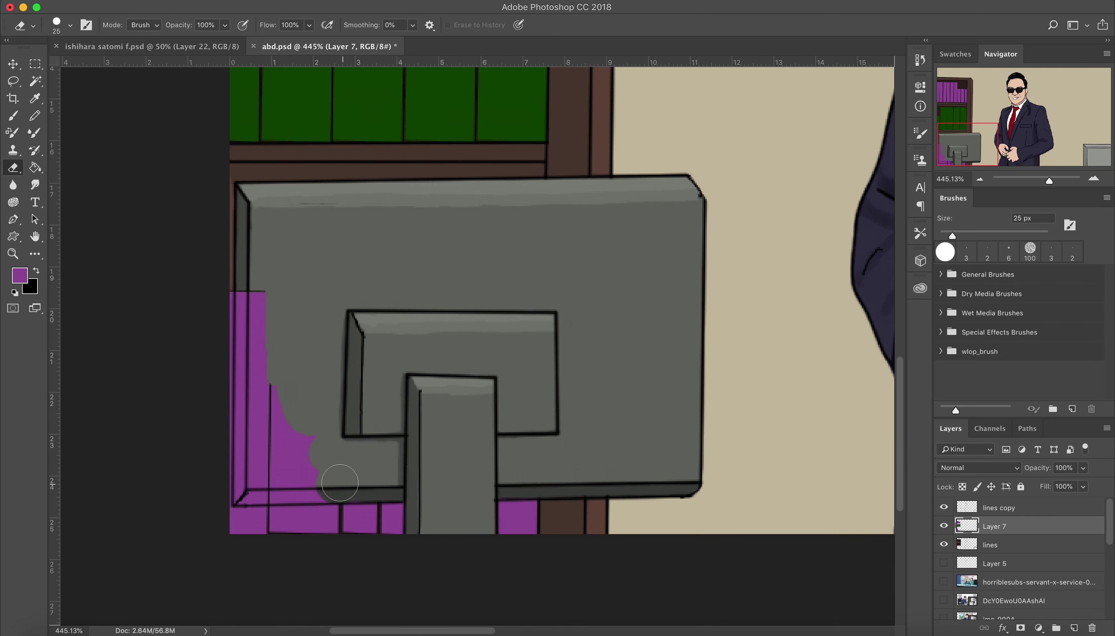
{"action": "key", "text": "bracketleft"}
{"action": "key", "text": "bracketleft"}
{"action": "key", "text": "bracketleft"}
{"action": "key", "text": "super+minus"}
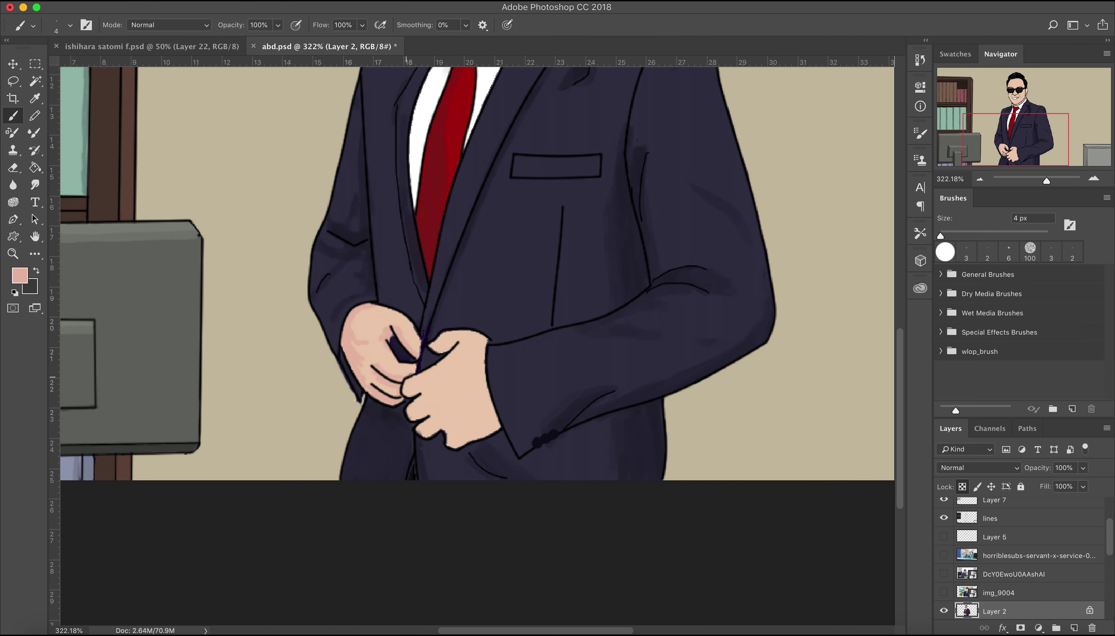
Shade the inside of the ear pink with fine 1 px detail strokes
{"action": "scroll", "coordinate": [442, 390], "scroll_direction": "up", "scroll_amount": 2}
{"action": "scroll", "coordinate": [434, 412], "scroll_direction": "up", "scroll_amount": 8}
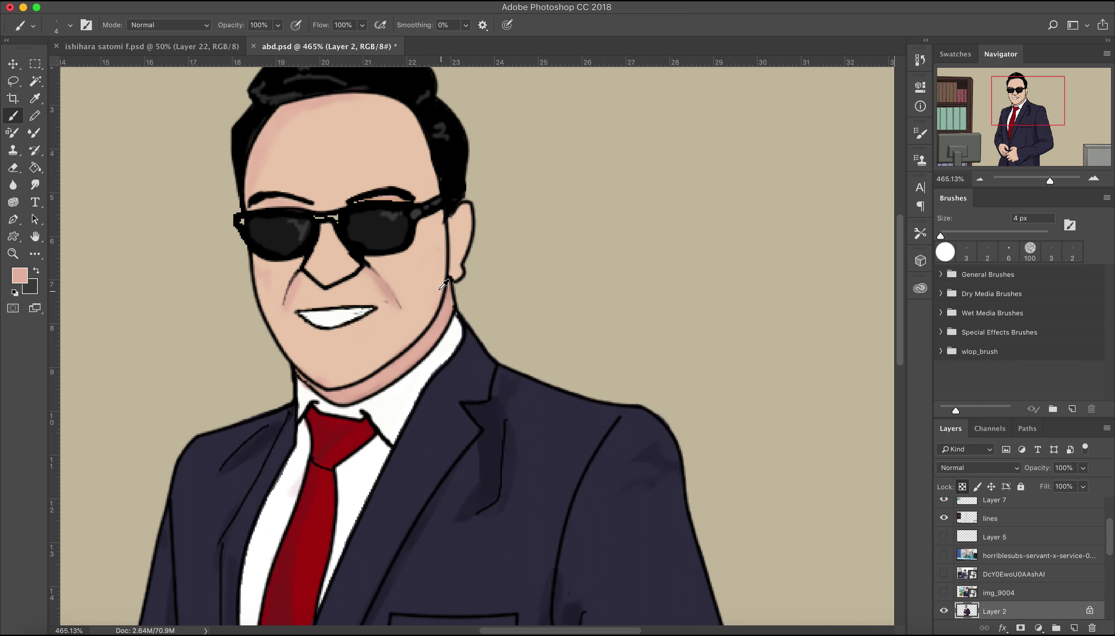
{"action": "scroll", "coordinate": [422, 435], "scroll_direction": "up", "scroll_amount": 2}
{"action": "left_click_drag", "start_coordinate": [483, 292], "coordinate": [481, 330]}
{"action": "key", "text": "bracketleft"}
{"action": "key", "text": "bracketleft"}
{"action": "key", "text": "bracketleft"}
{"action": "left_click_drag", "start_coordinate": [481, 288], "coordinate": [480, 332]}
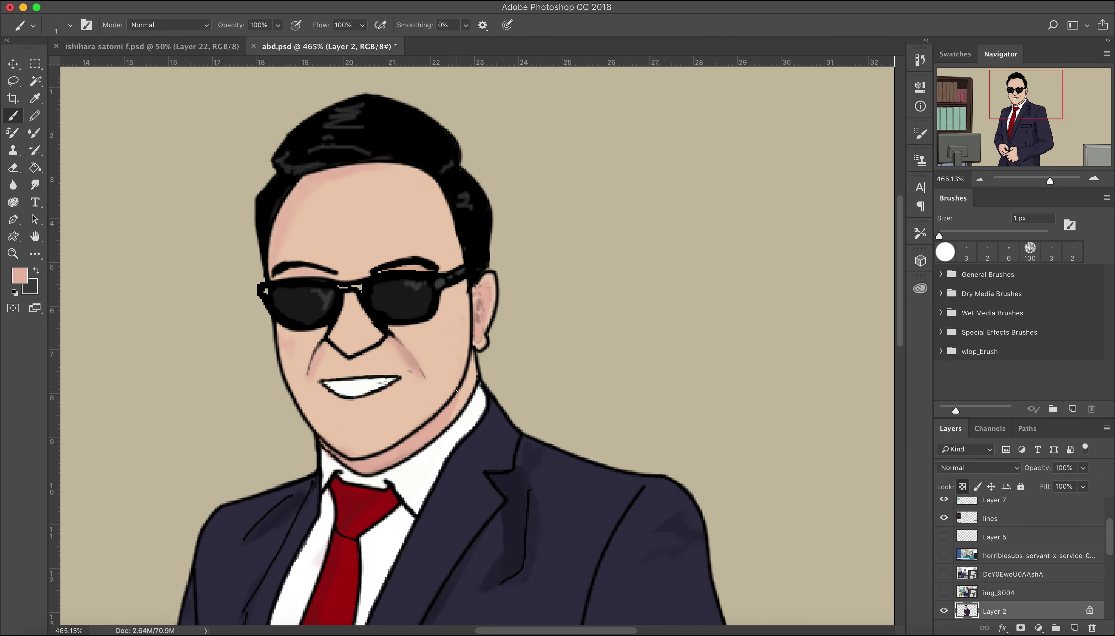
{"action": "left_click", "coordinate": [421, 408], "text": "alt"}
{"action": "key", "text": "bracketright"}
{"action": "key", "text": "bracketright"}
{"action": "key", "text": "bracketright"}
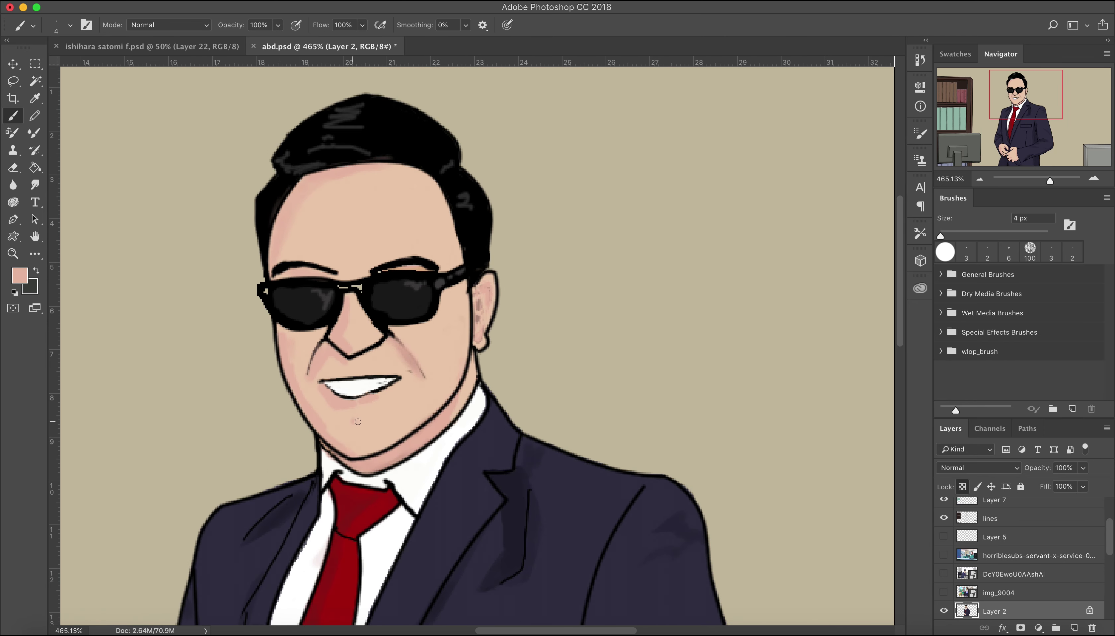
Sample the dark navy suit colour and paint over the faint light line
{"action": "left_click", "coordinate": [385, 314], "text": "alt"}
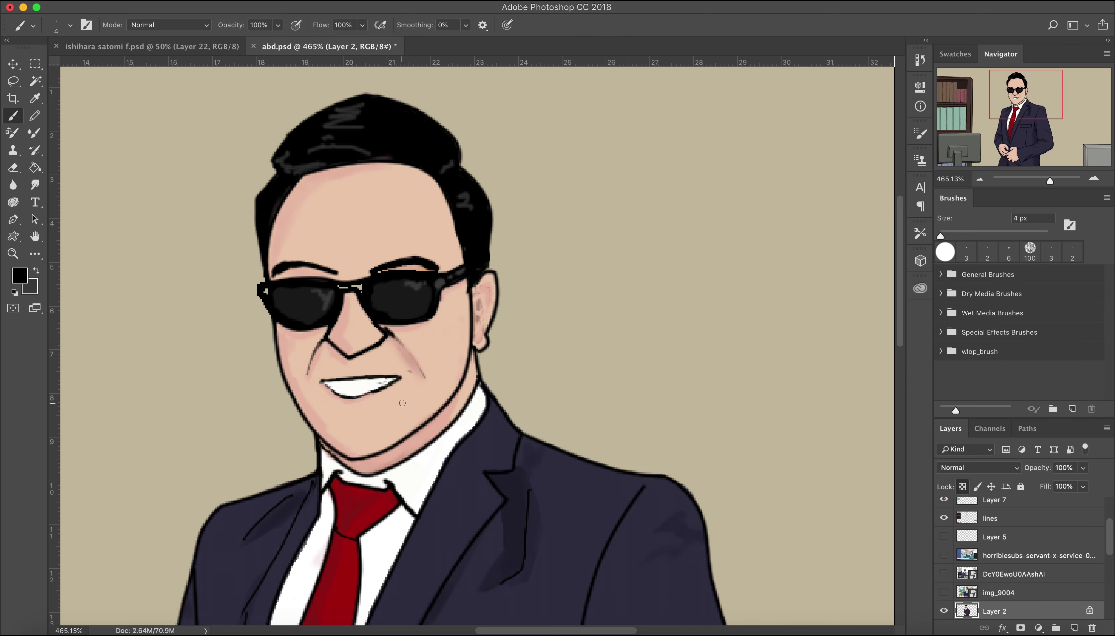
{"action": "scroll", "coordinate": [528, 504], "scroll_direction": "down", "scroll_amount": 5}
{"action": "left_click_drag", "start_coordinate": [543, 496], "coordinate": [529, 483]}
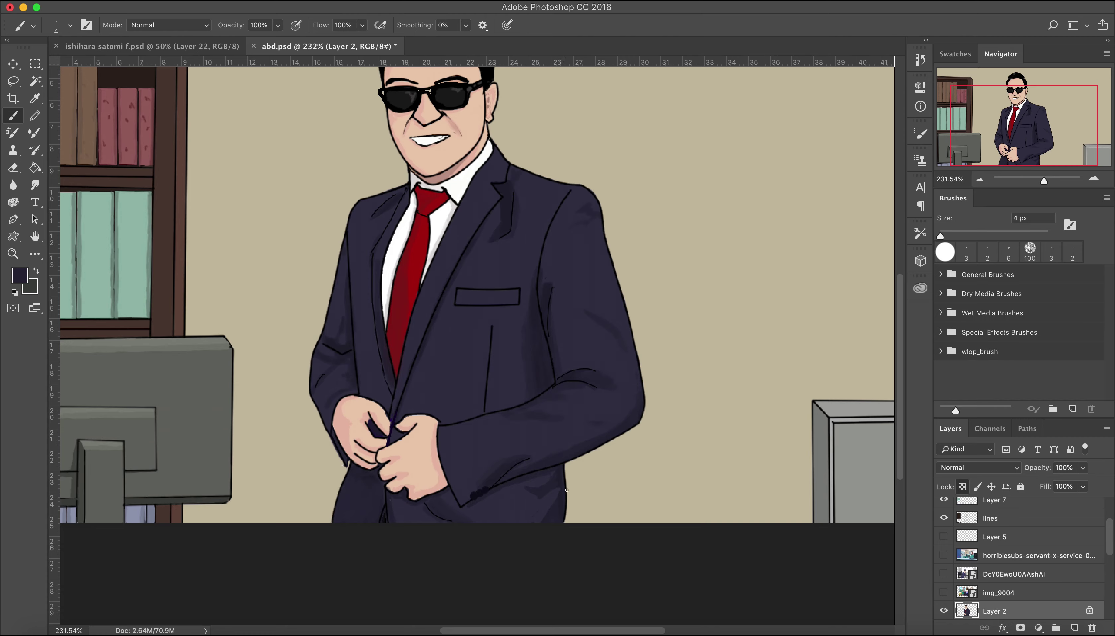
{"action": "scroll", "coordinate": [566, 489], "scroll_direction": "up", "scroll_amount": 2}
{"action": "key", "text": "]"}
{"action": "key", "text": "]"}
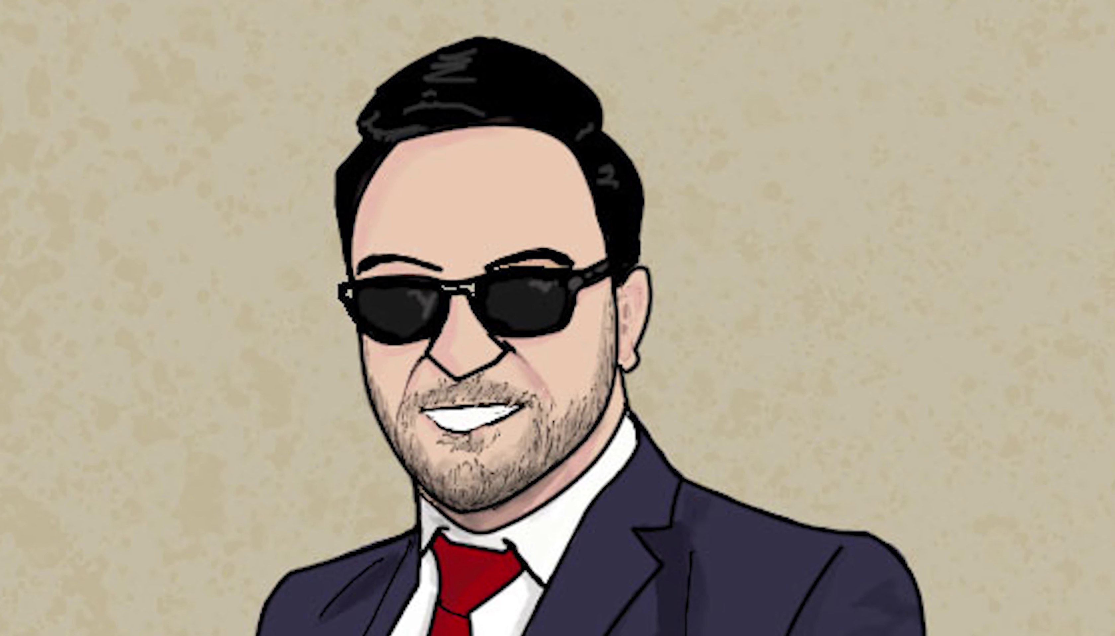